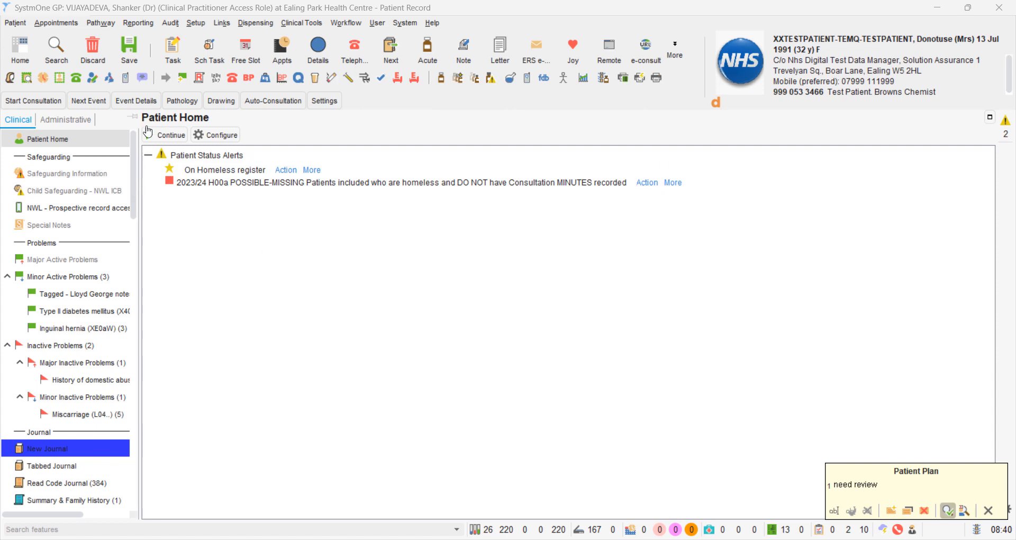
- Start an SMS to the patient in Communications Annexe using the Pharmacy preset "Blood Pressure (BP) Checks at Pharmacy"
left_click(144, 79)
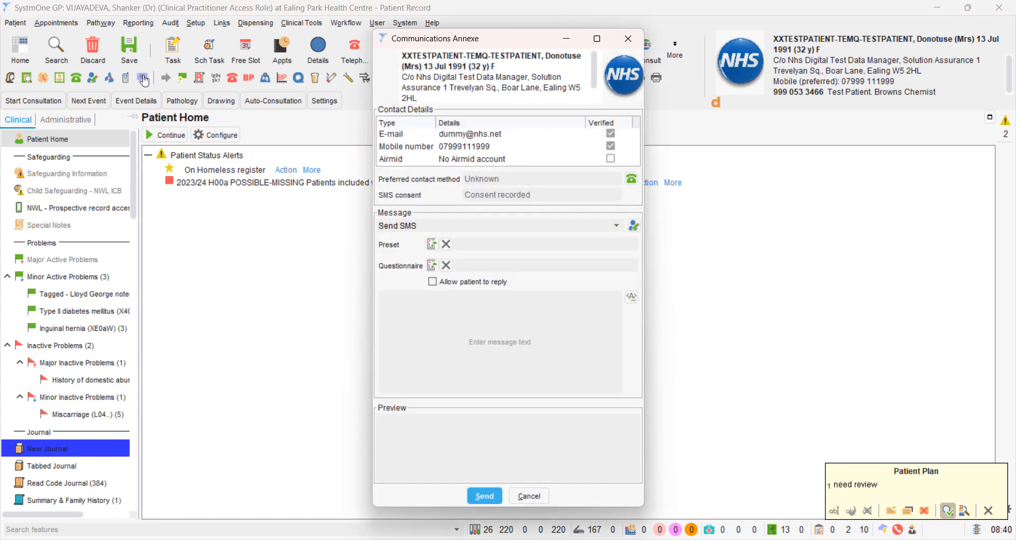
left_click(432, 244)
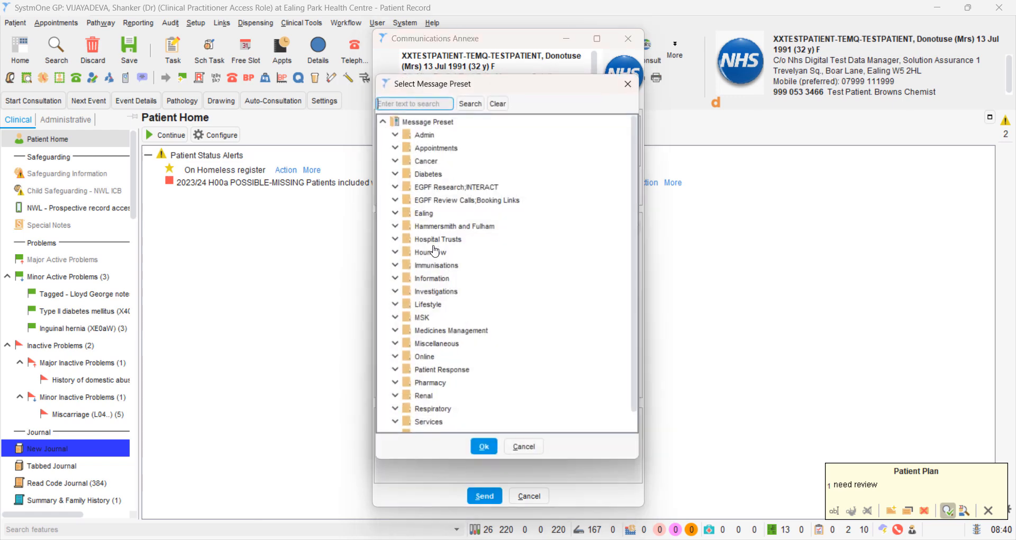
left_click(400, 386)
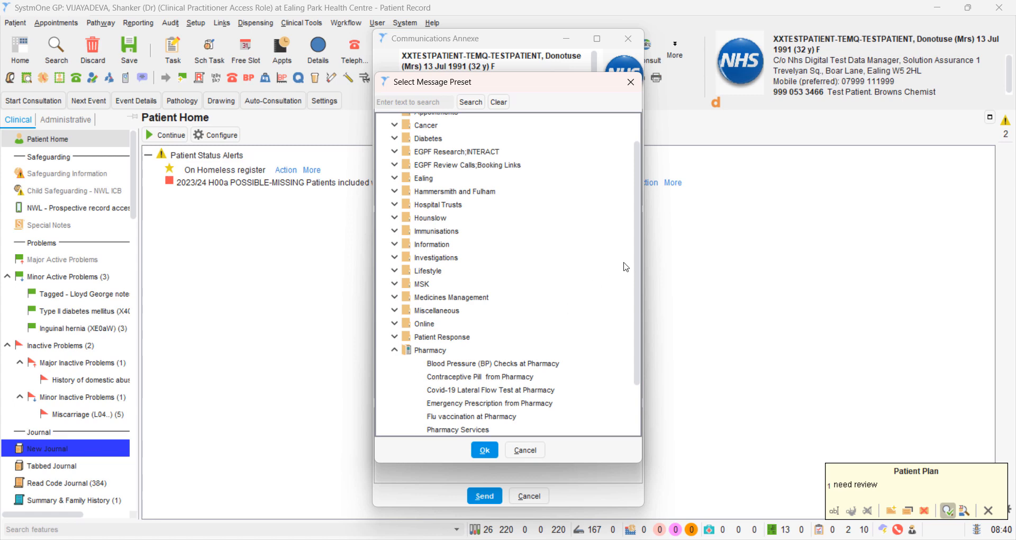
left_click_drag(636, 267, 637, 303)
left_click(385, 103)
type("pharm")
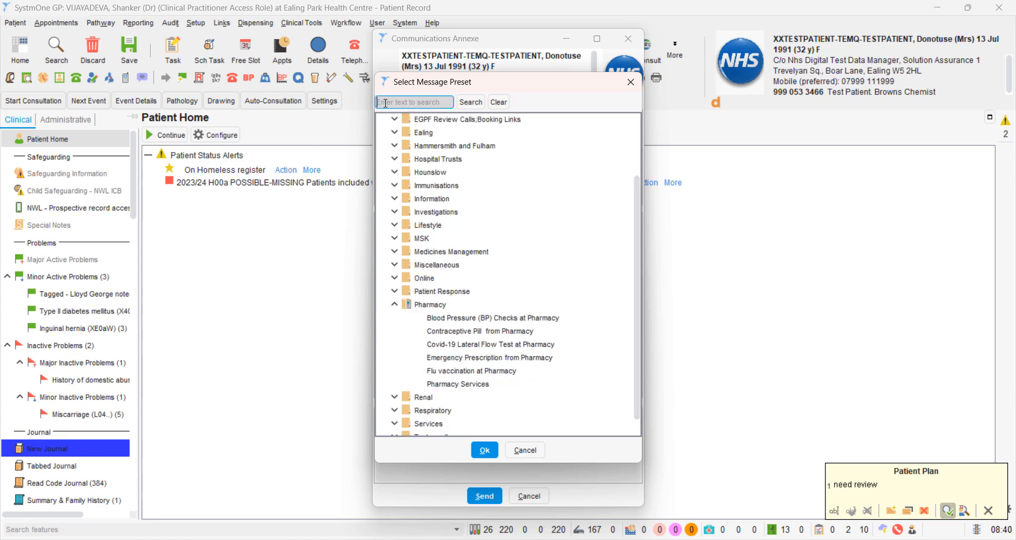
type("acy")
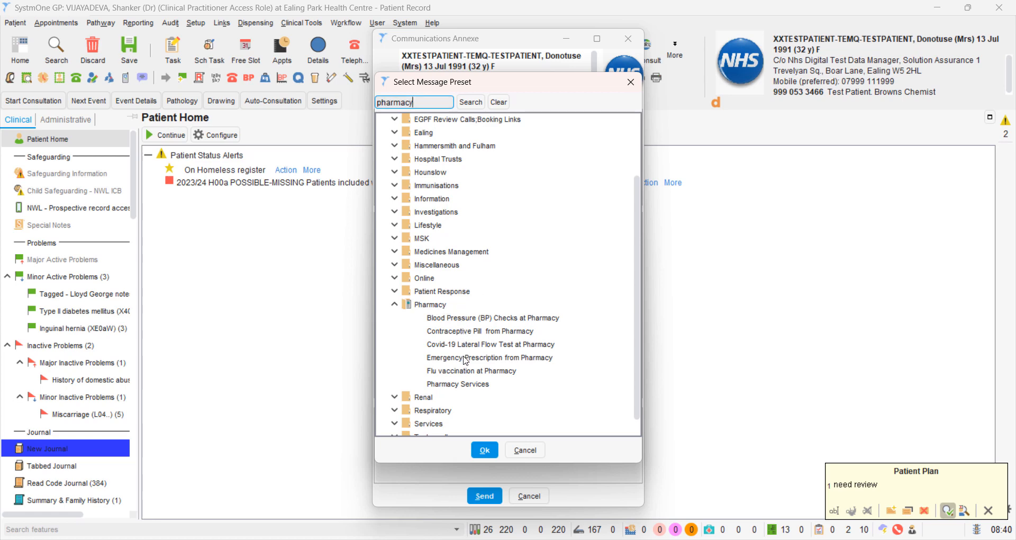
left_click(469, 321)
double_click(468, 323)
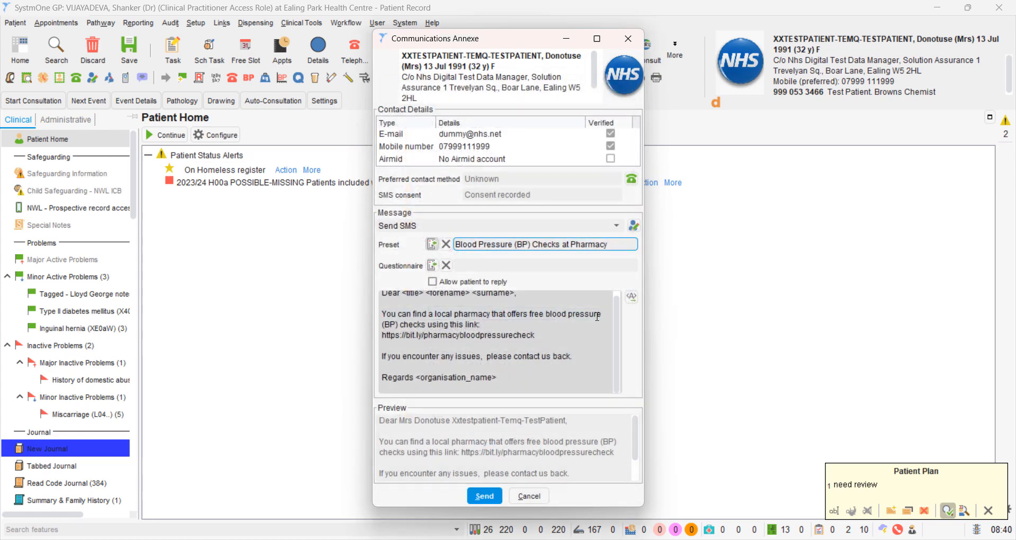
left_click_drag(618, 314, 616, 302)
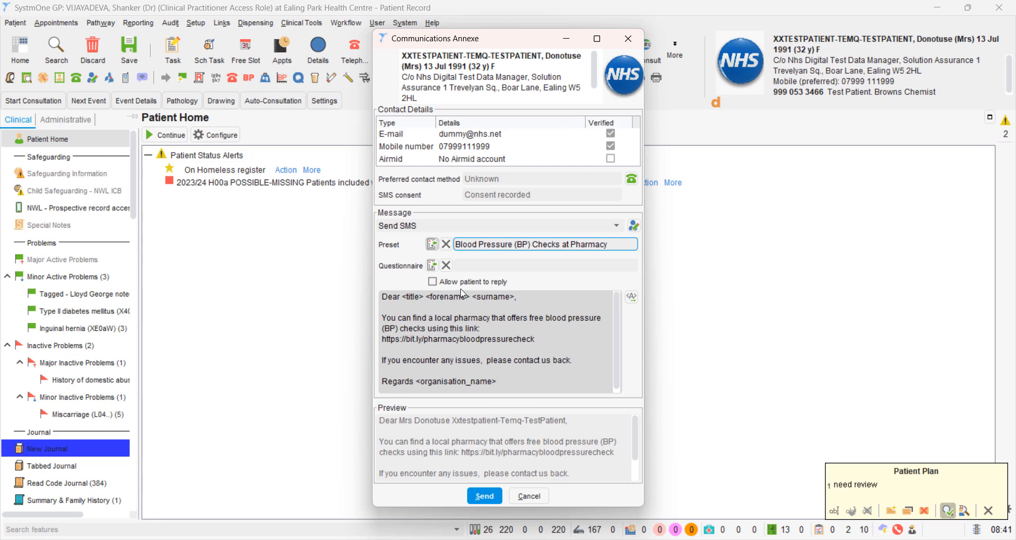
- Check the available message types, keep Send SMS, and change the preset to "Contraceptive Pill from Pharmacy"
left_click(423, 227)
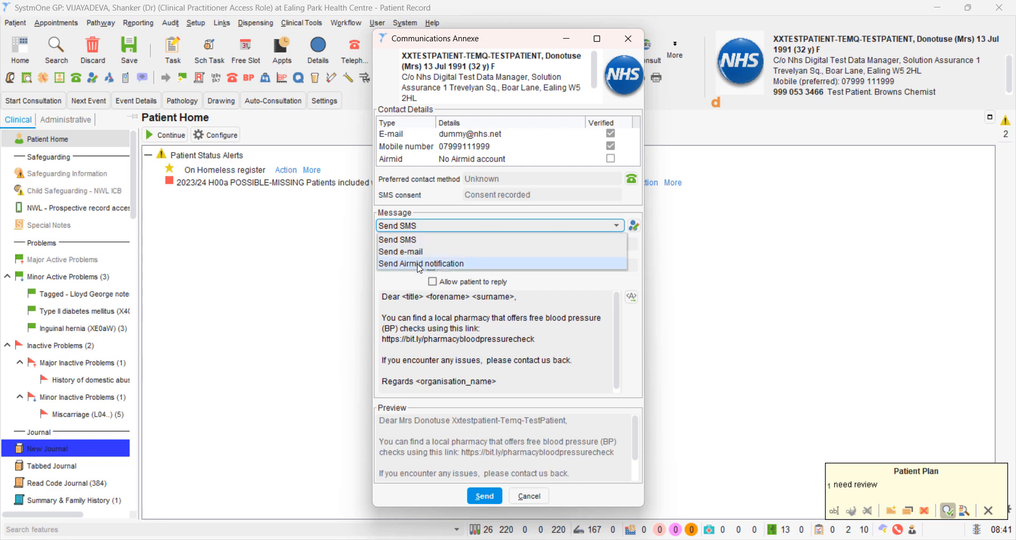
left_click(541, 315)
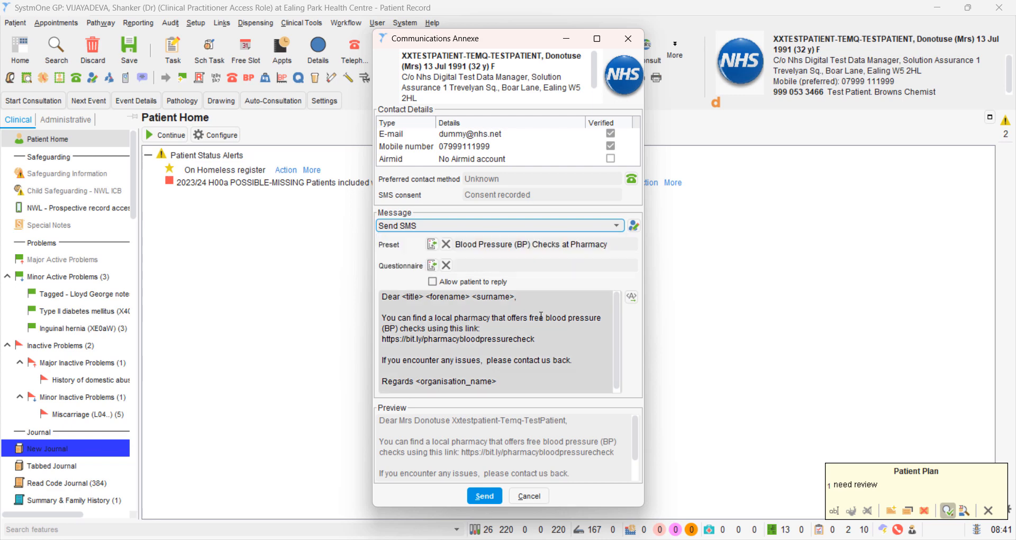
left_click(432, 244)
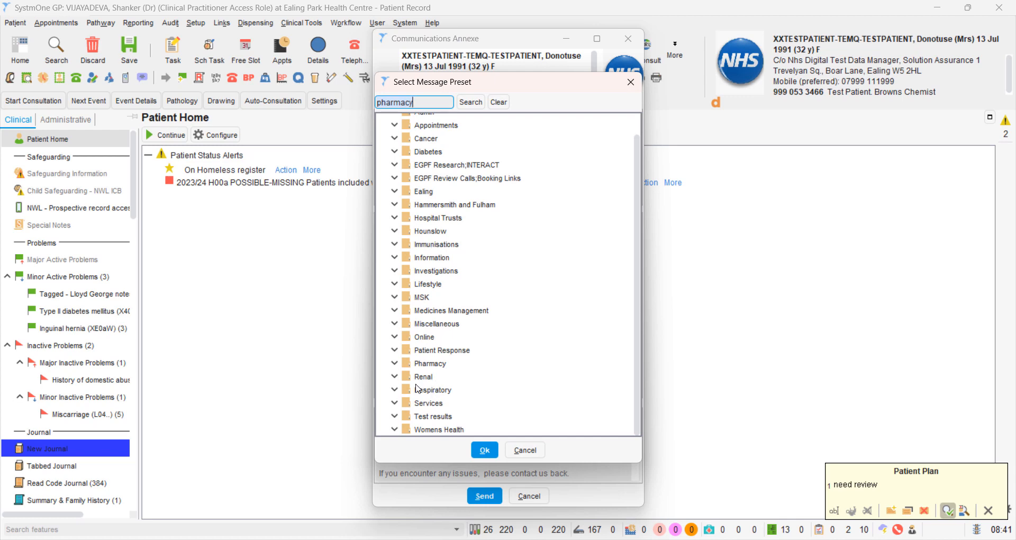
left_click(395, 363)
double_click(450, 379)
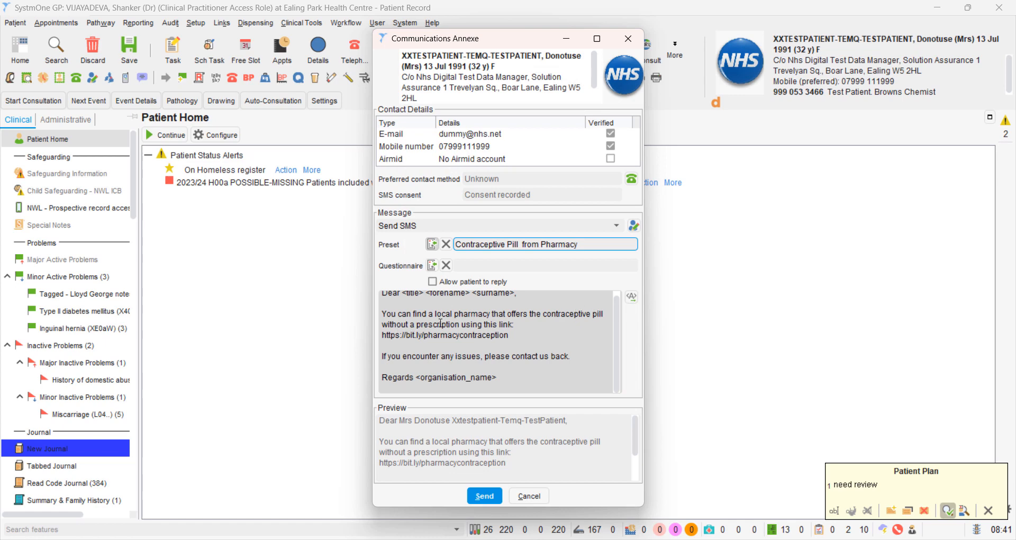
- Change the SMS preset to "Emergency Prescription from Pharmacy" and view the start of its message text
left_click(432, 245)
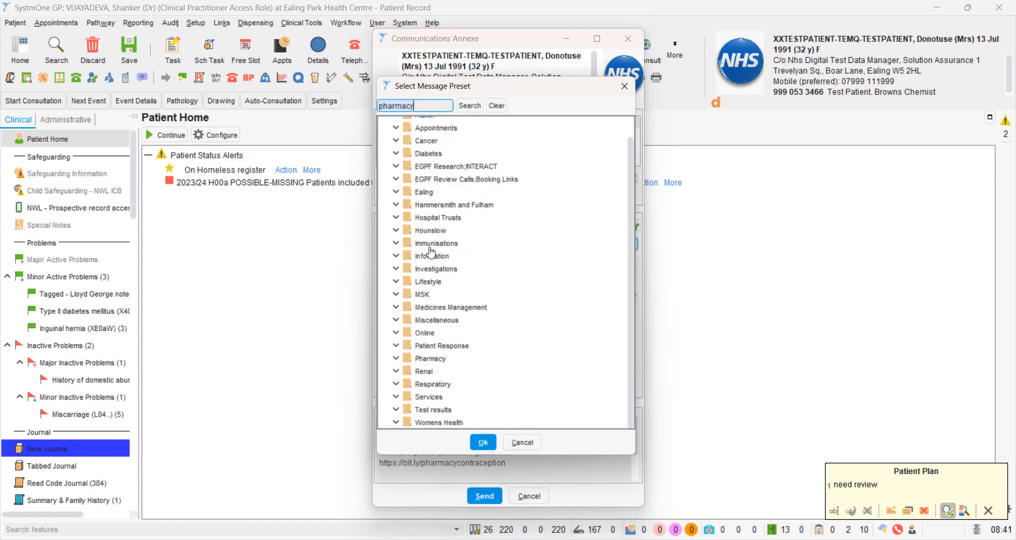
left_click(399, 366)
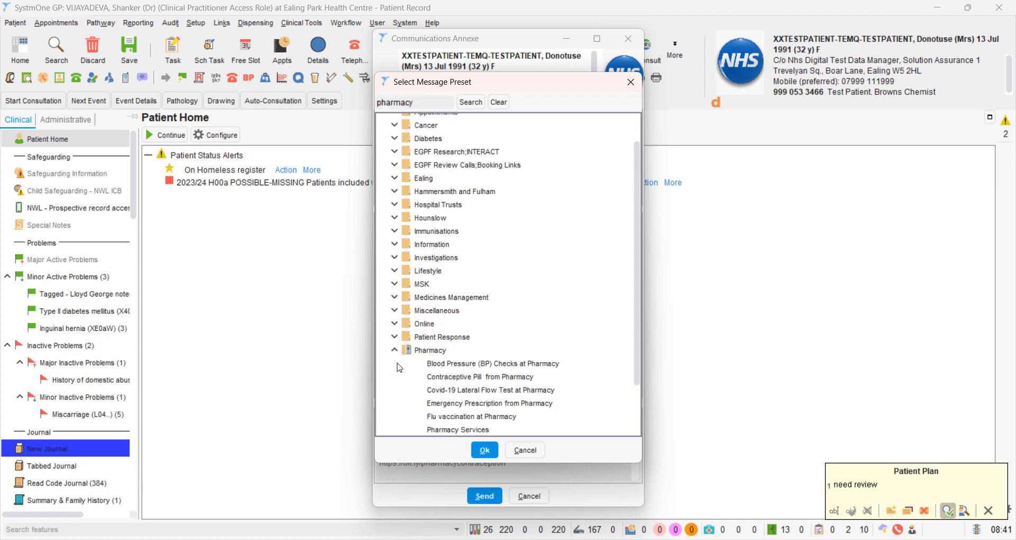
left_click(471, 403)
double_click(470, 403)
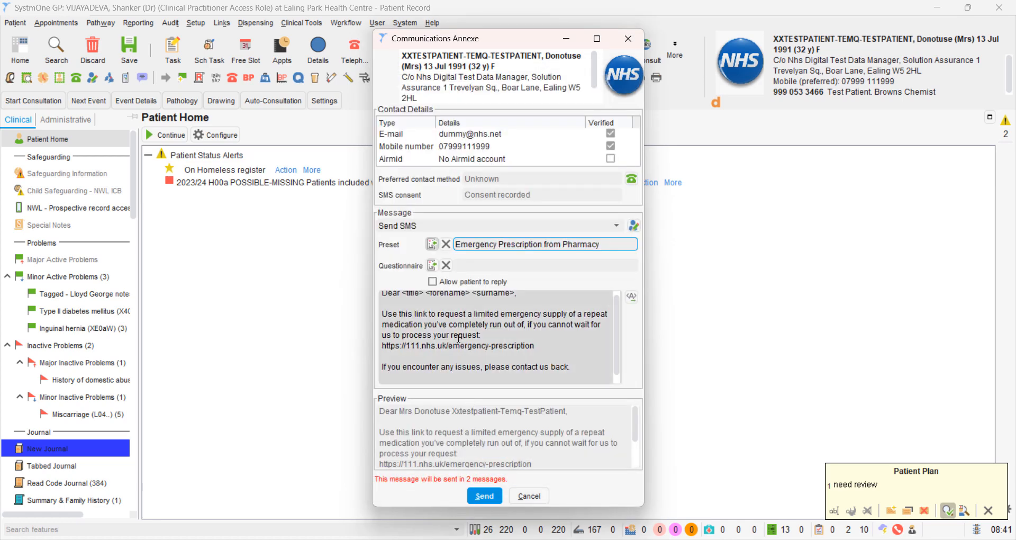
scroll(618, 328, "up", 1)
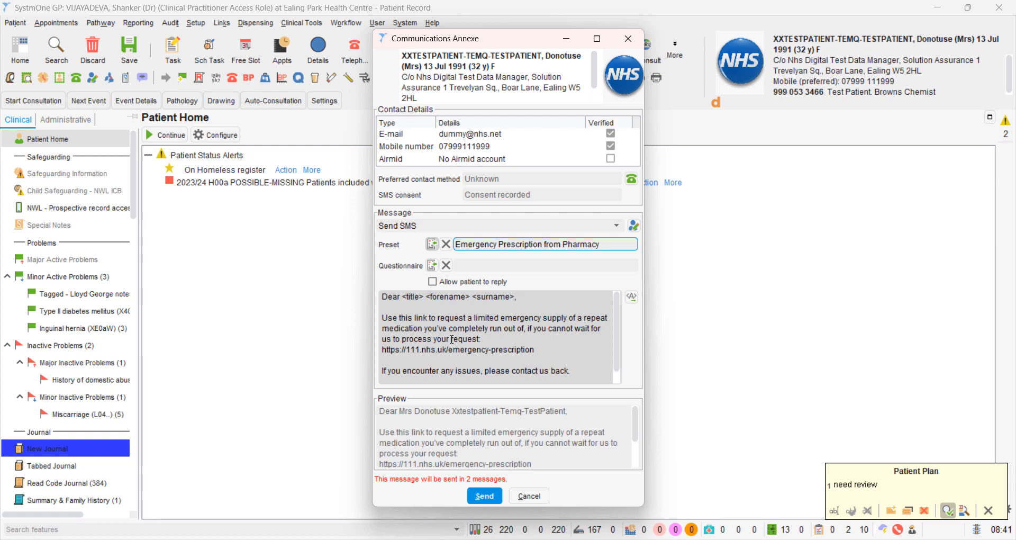
- Review the presets in the Pharmacy folder without choosing one, and cancel the SMS without sending it
left_click(432, 244)
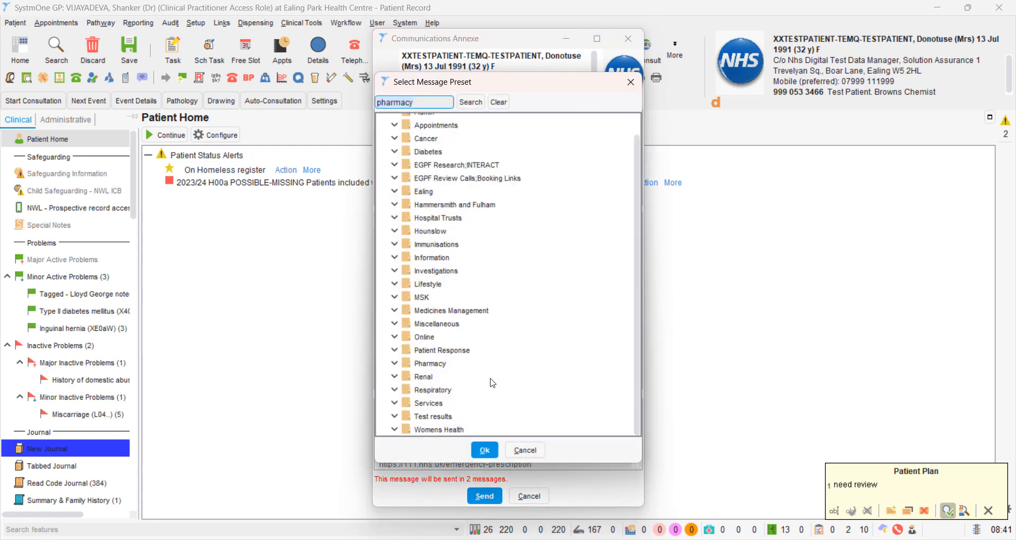
left_click(396, 363)
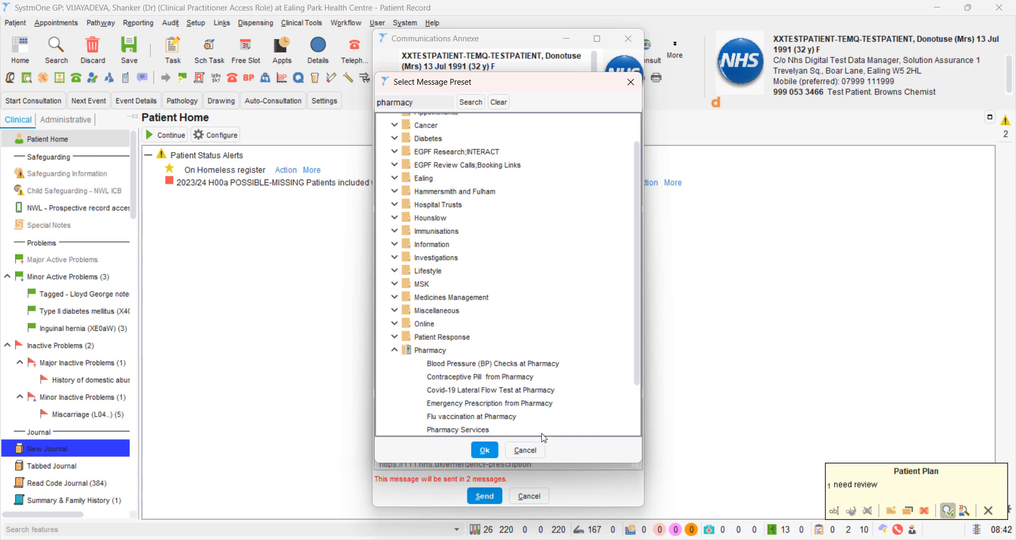
left_click(533, 449)
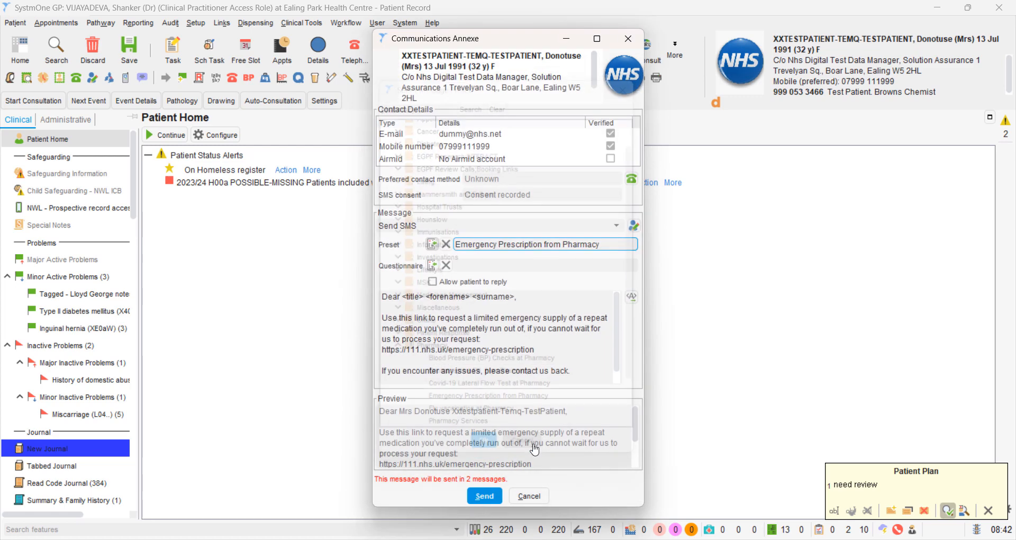
left_click(527, 496)
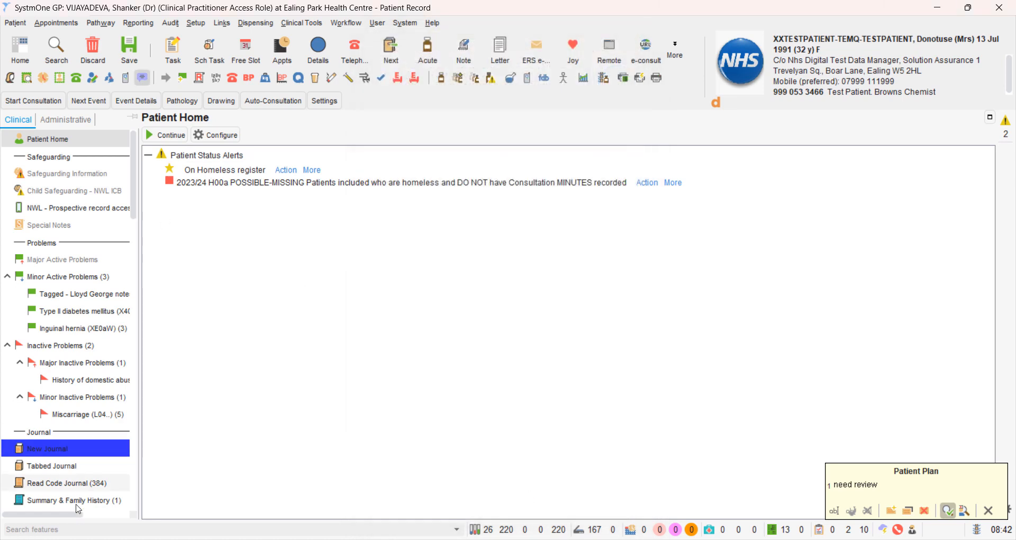
- Search the features for "pharmacy" and open the Pharmacy Services / Community Pharmacy First CPCS template
left_click(50, 529)
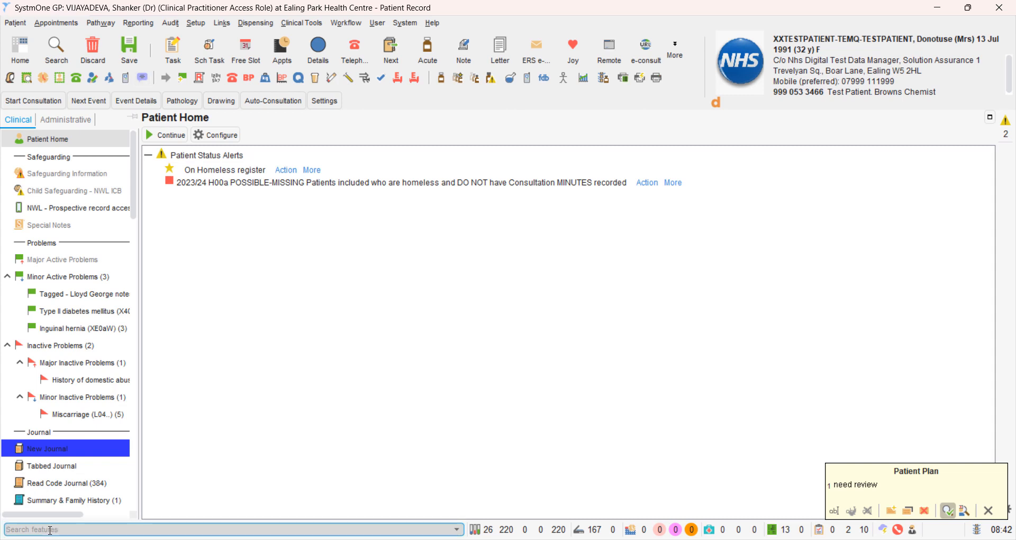
type("pharmacy")
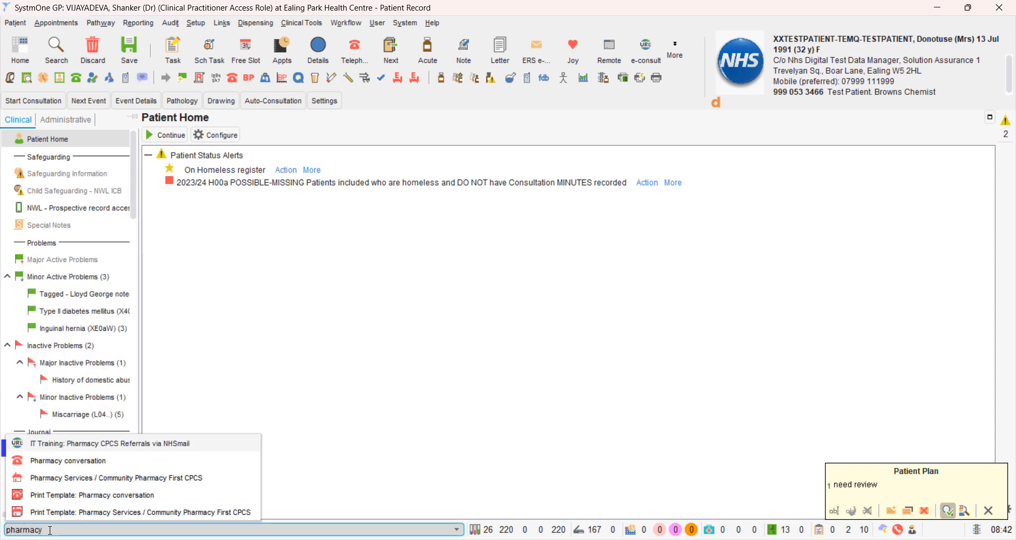
left_click(113, 478)
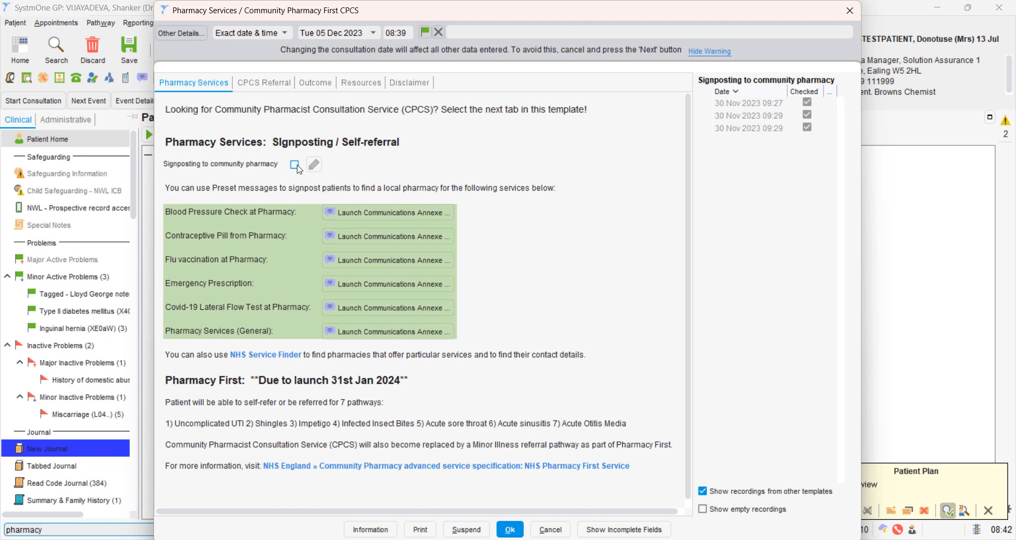
- Mark Signposting to community pharmacy, and preview the Blood Pressure Check at Pharmacy message without sending it
left_click(295, 165)
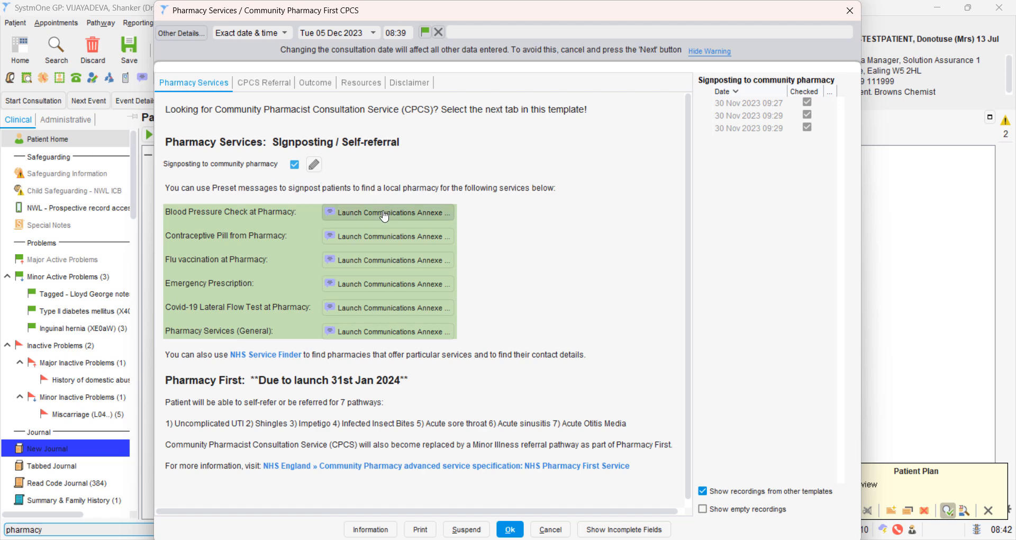
left_click(365, 215)
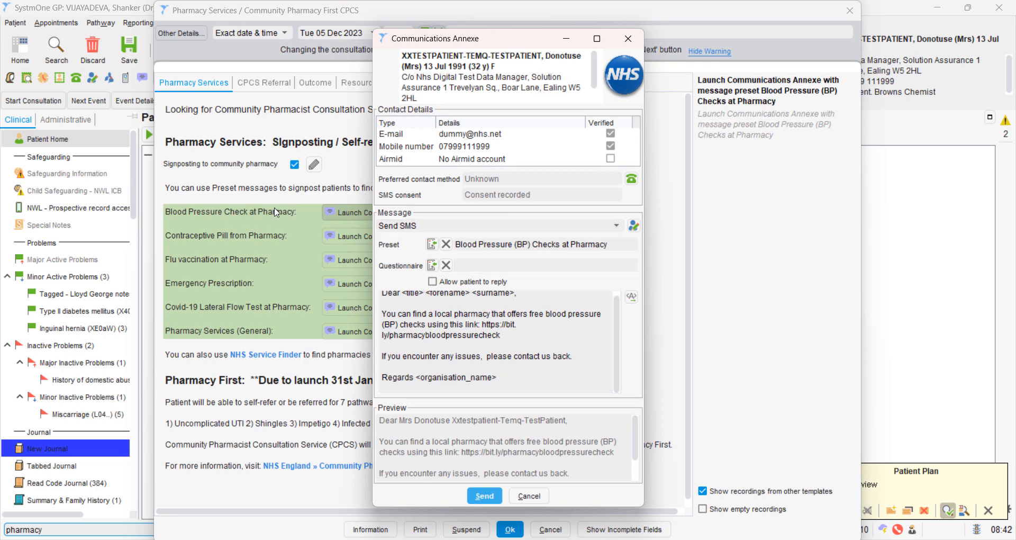
left_click(628, 38)
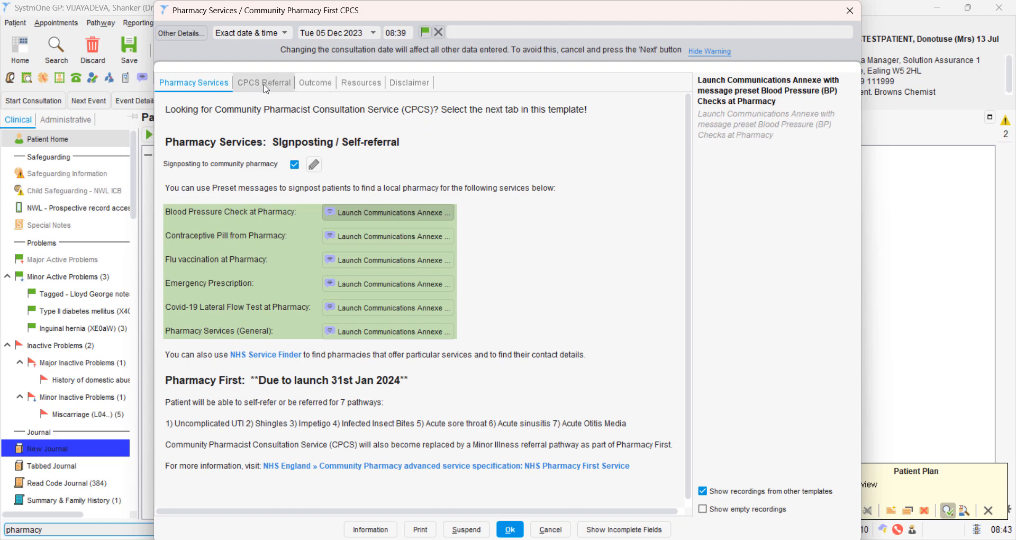
- View the CPCS Referral conditions, and cancel the template without saving
left_click(266, 88)
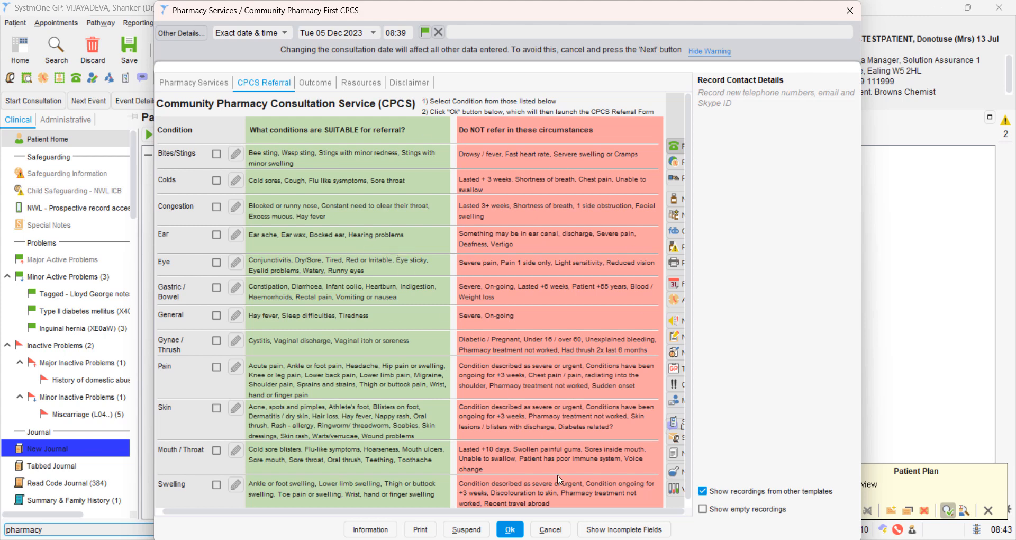
left_click(552, 529)
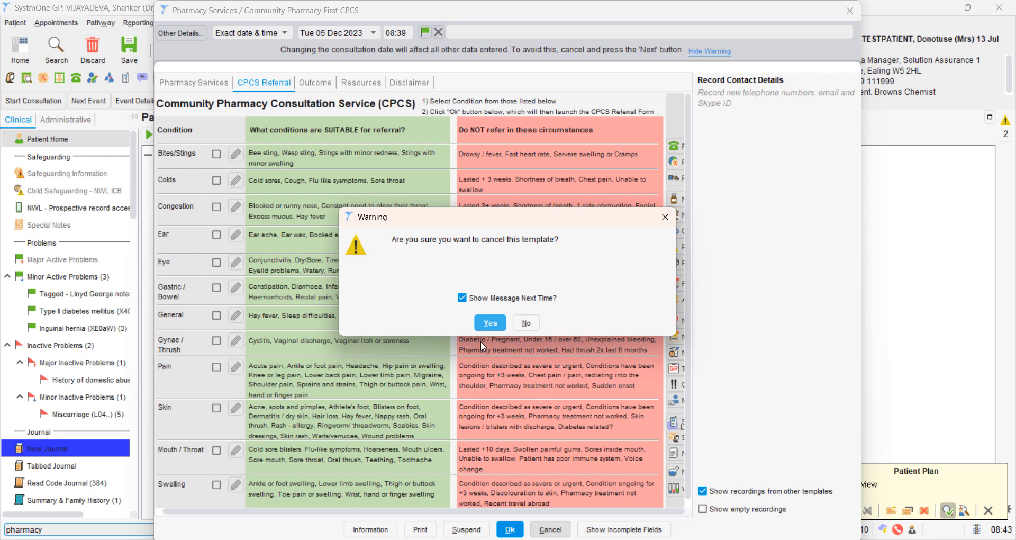
left_click(486, 322)
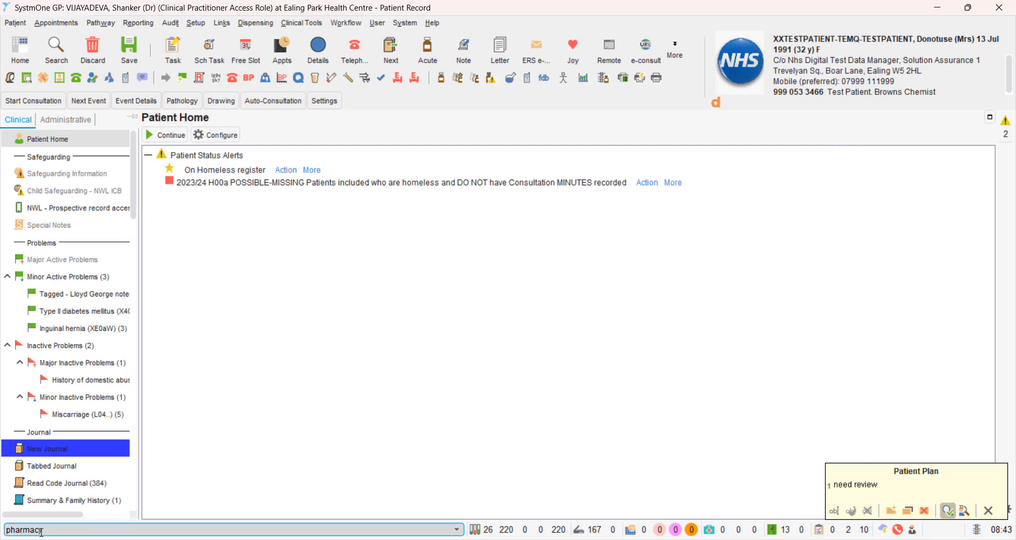
- Launch the Pharmacy Services / Community Pharmacy First CPCS auto-consultation from the 25 Pharmacy Services category
left_click(276, 102)
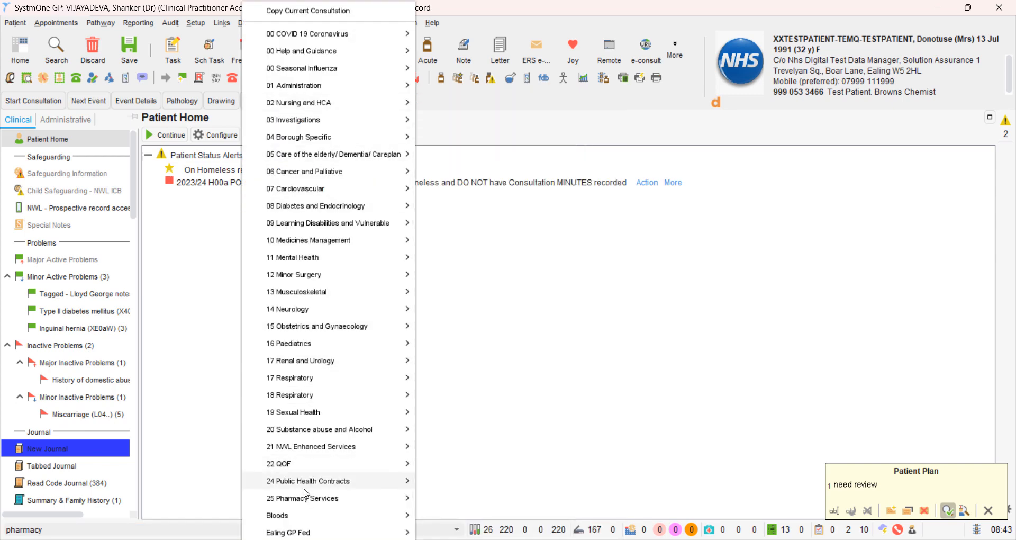
mouse_move(327, 498)
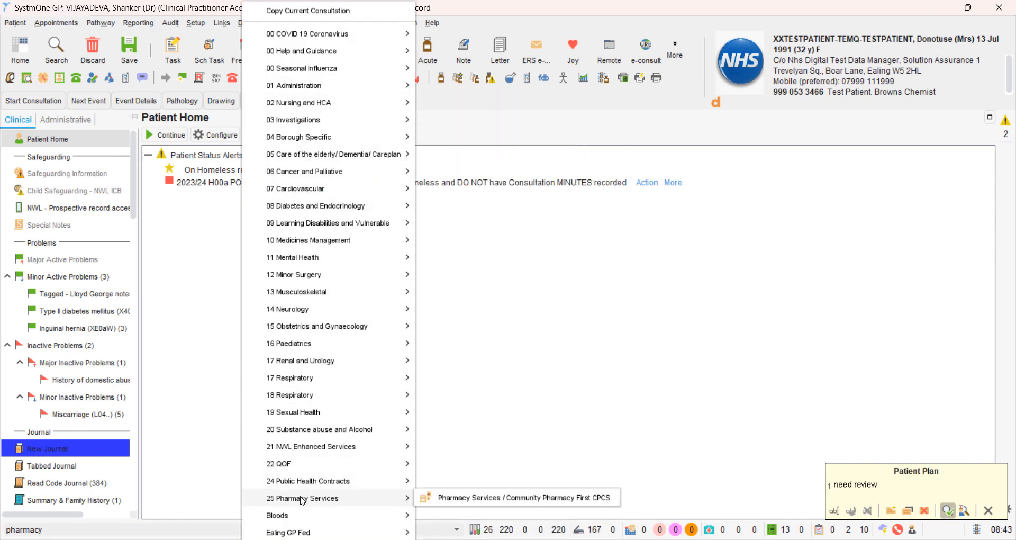
left_click(486, 500)
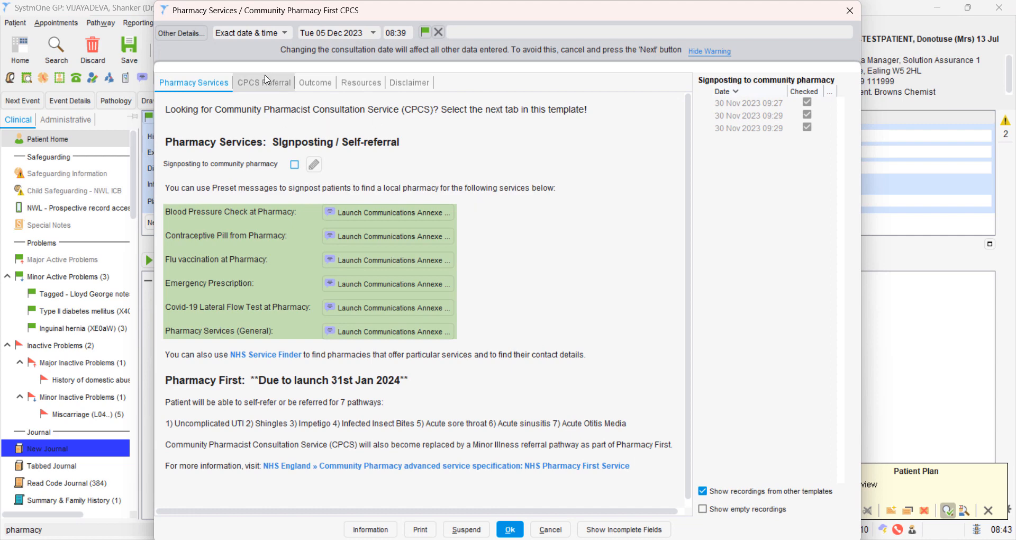
- Select Colds as the CPCS referral condition and confirm the template to launch the referral form
left_click(267, 83)
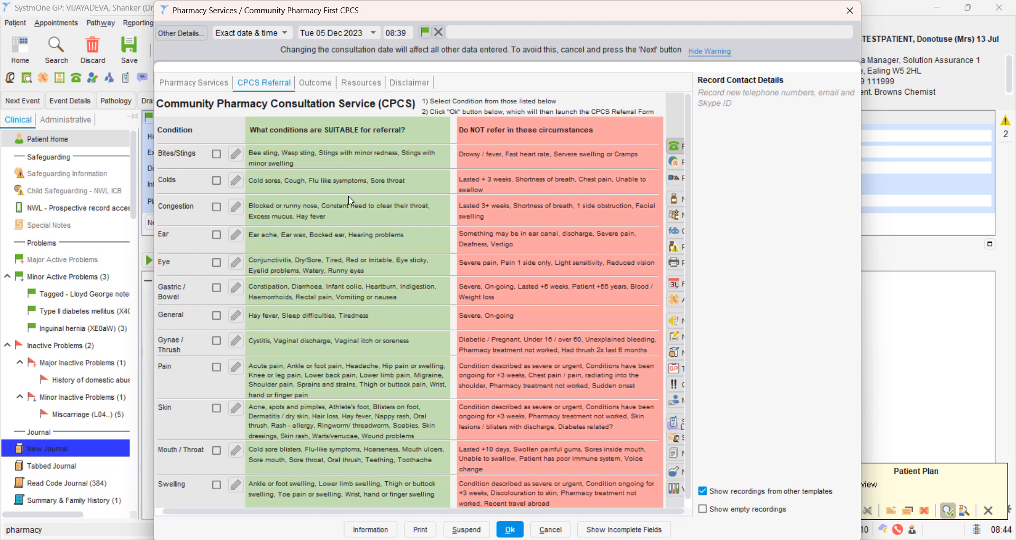
left_click(216, 180)
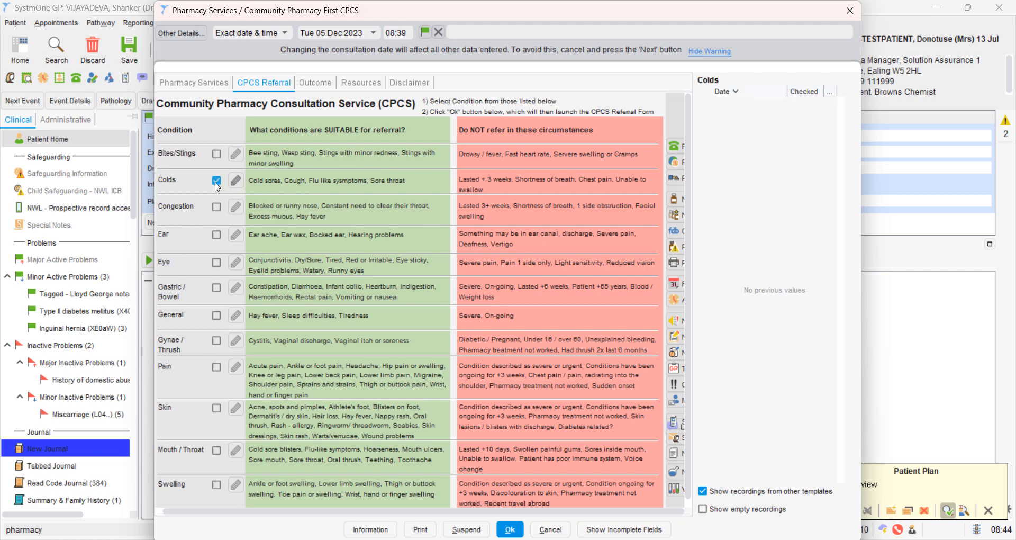
left_click(510, 529)
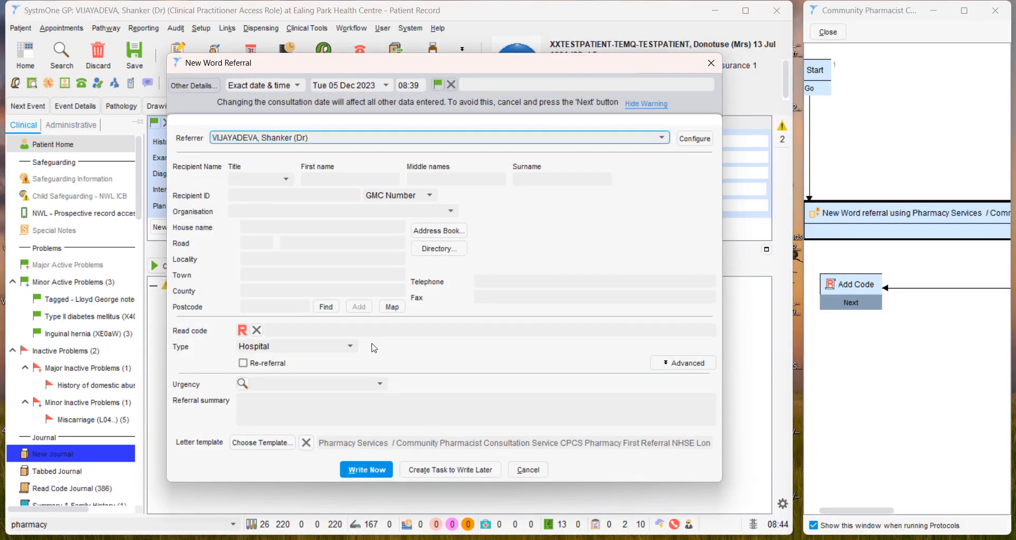
- Search the address book contacts for "ealing cpcs" and choose EALING CPCS : Alchem Pharmacy as the referral recipient
left_click(435, 231)
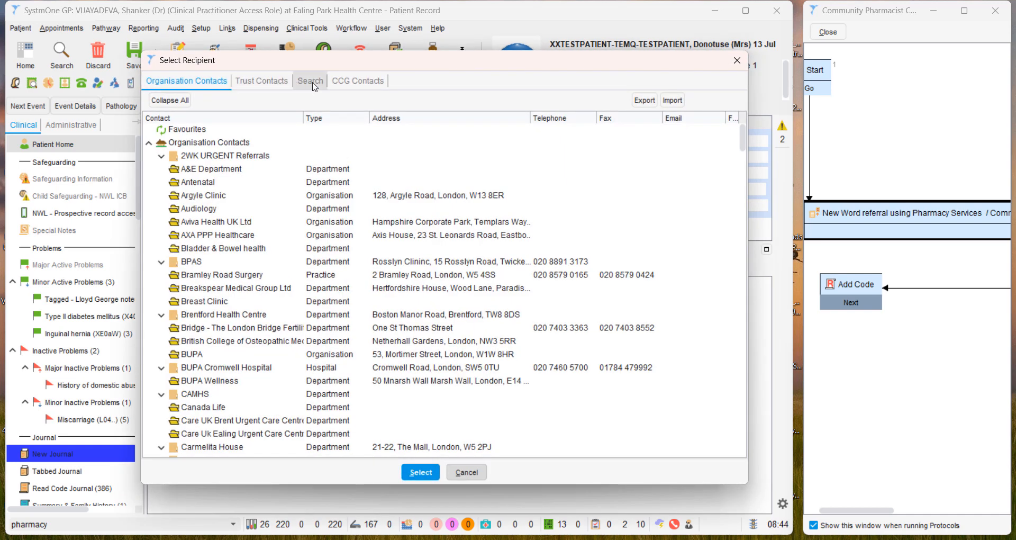
left_click(317, 87)
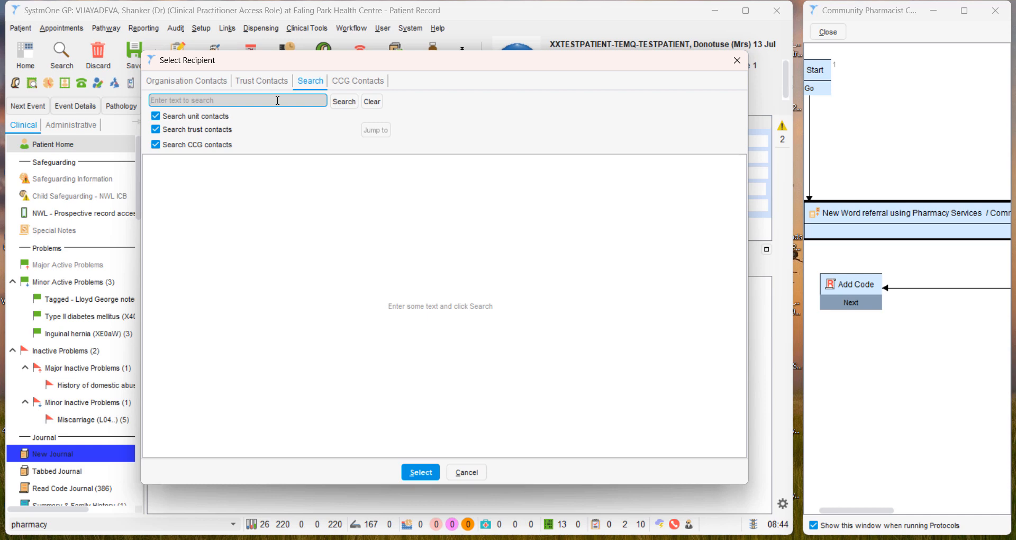
type("ealing cpcs")
key("Return")
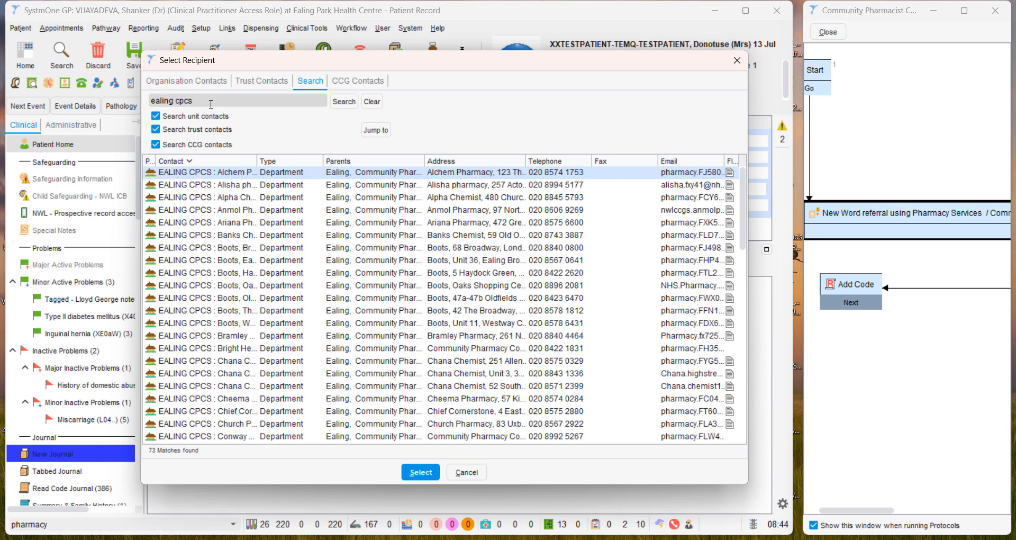
double_click(190, 174)
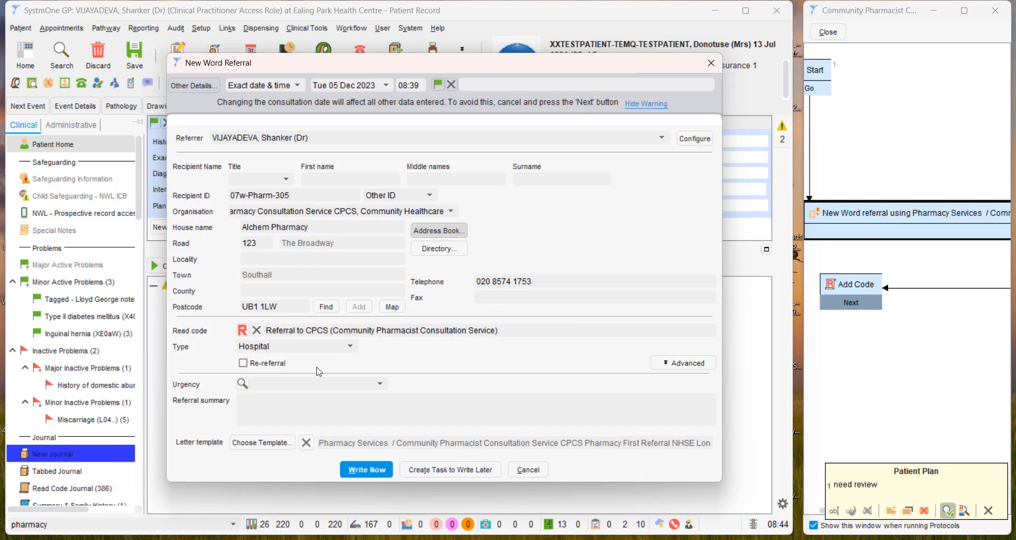
- Set the referral type to Community, start writing the referral letter immediately, and maximize the letter document
left_click(349, 348)
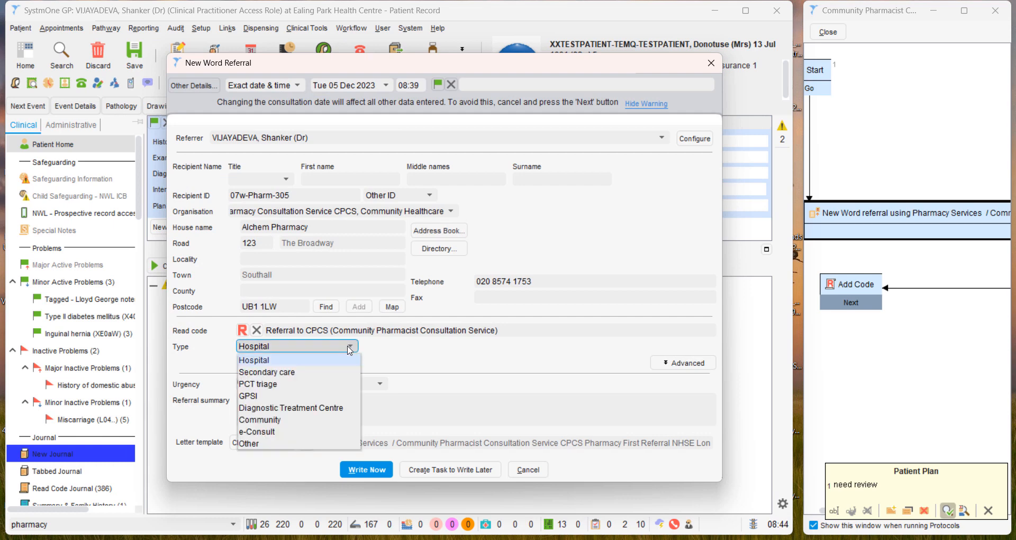
left_click(275, 420)
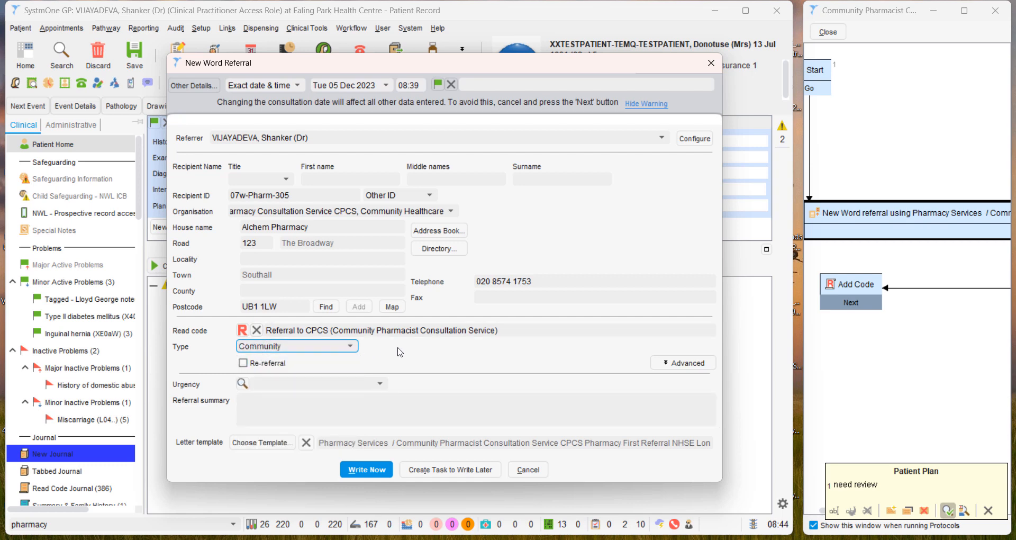
left_click(363, 475)
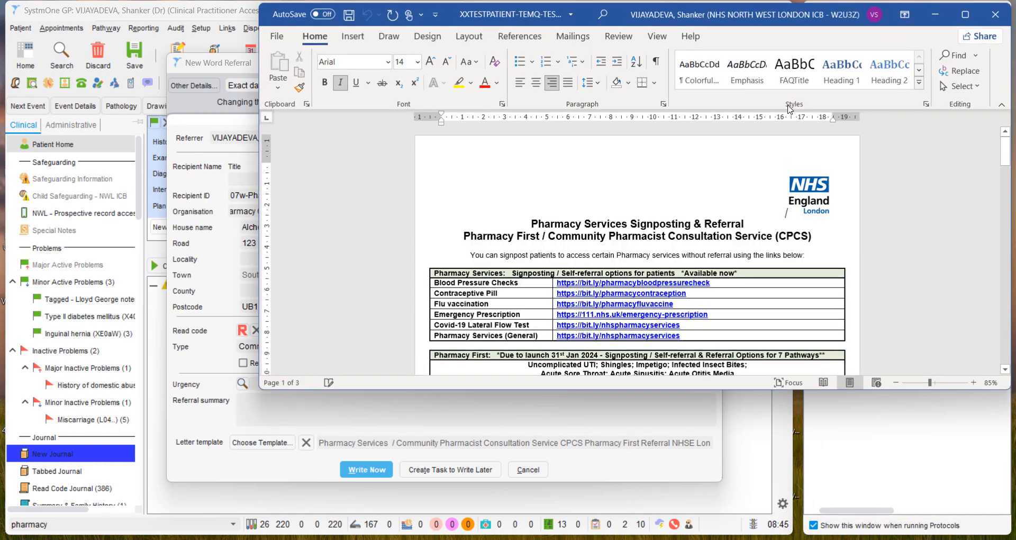
left_click_drag(849, 22, 782, 39)
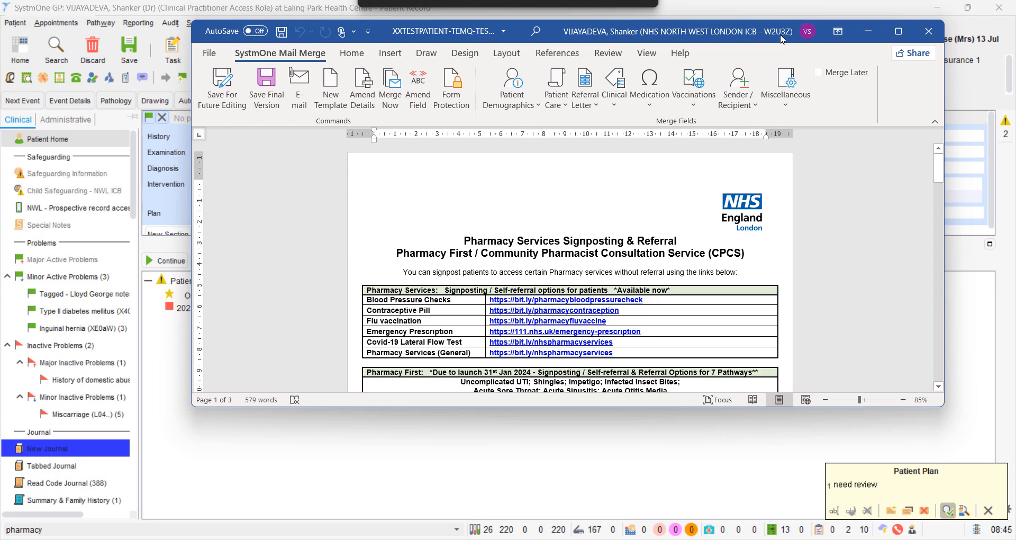
left_click(906, 35)
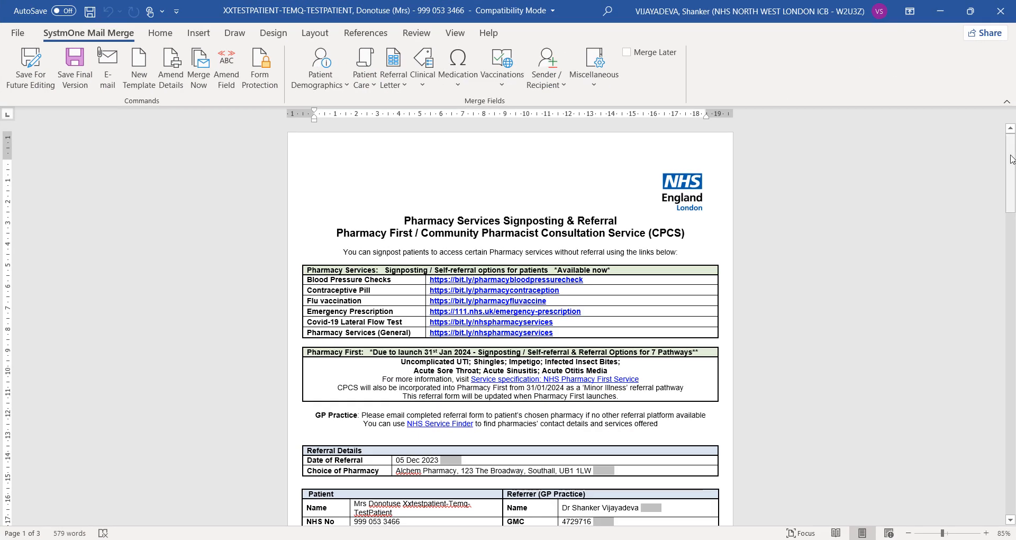
- Review the referral letter's patient and referrer details, problem/condition list, service suitability table, and pharmacist response section
left_click_drag(1012, 159, 1012, 167)
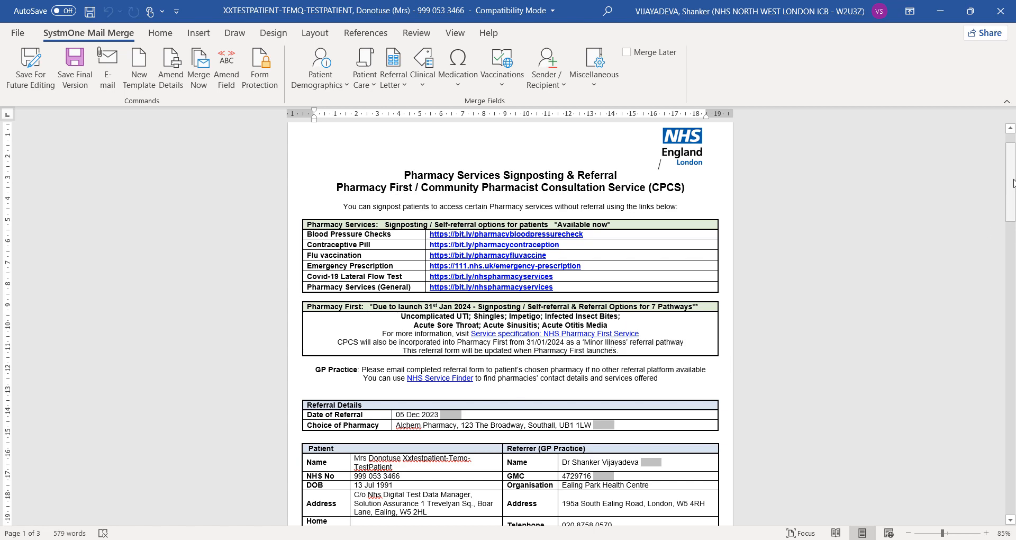
left_click_drag(1013, 182, 1013, 305)
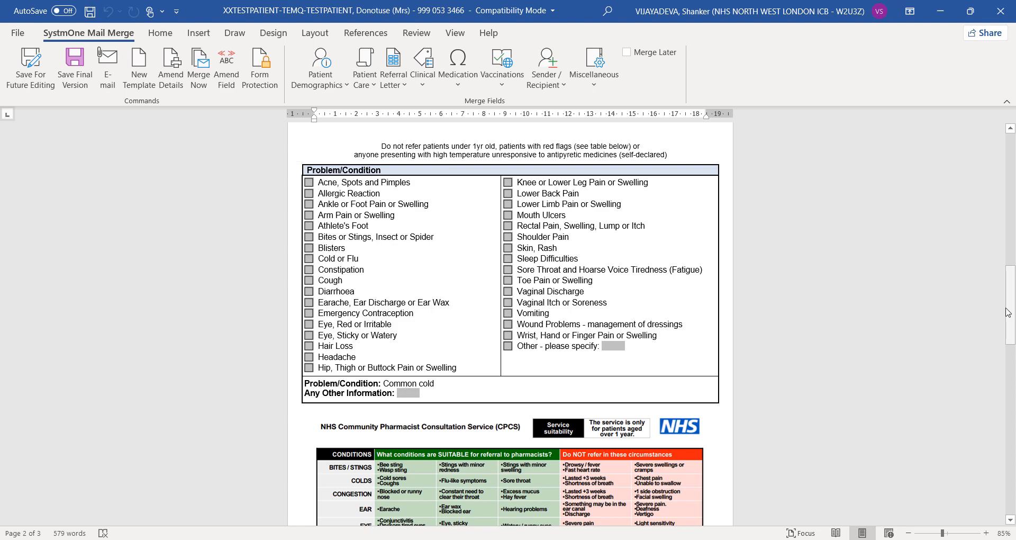
left_click_drag(1007, 313, 977, 363)
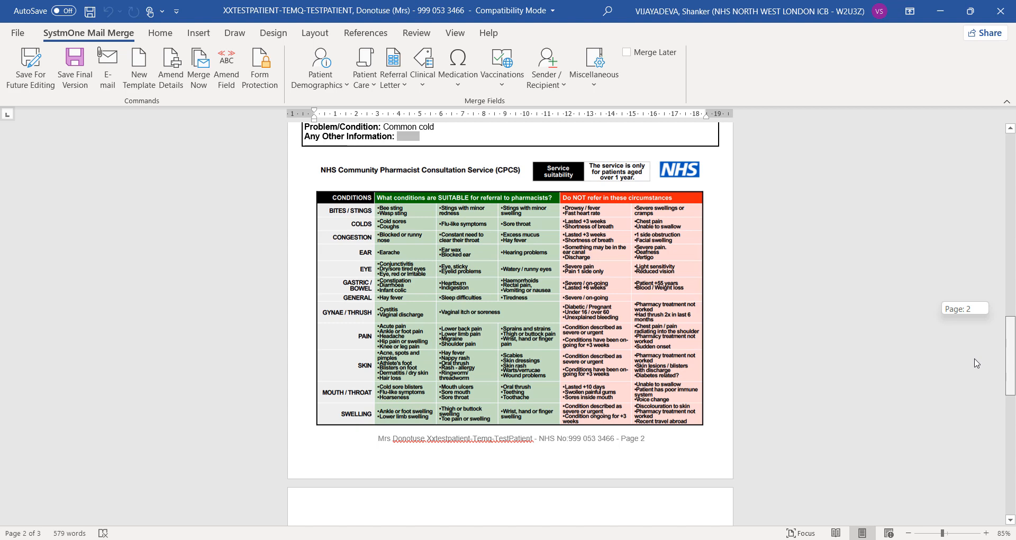
left_click_drag(977, 363, 972, 426)
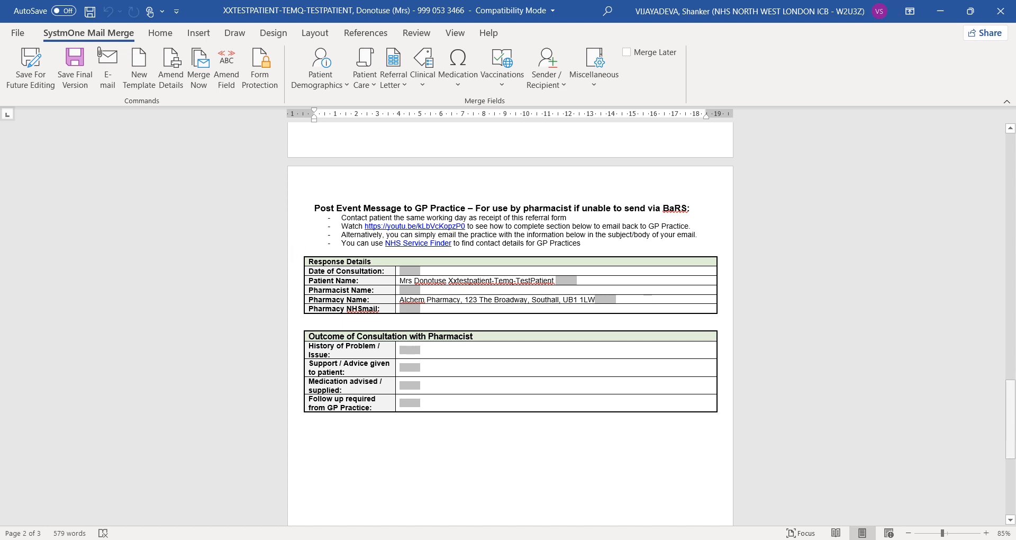
right_click(1010, 399)
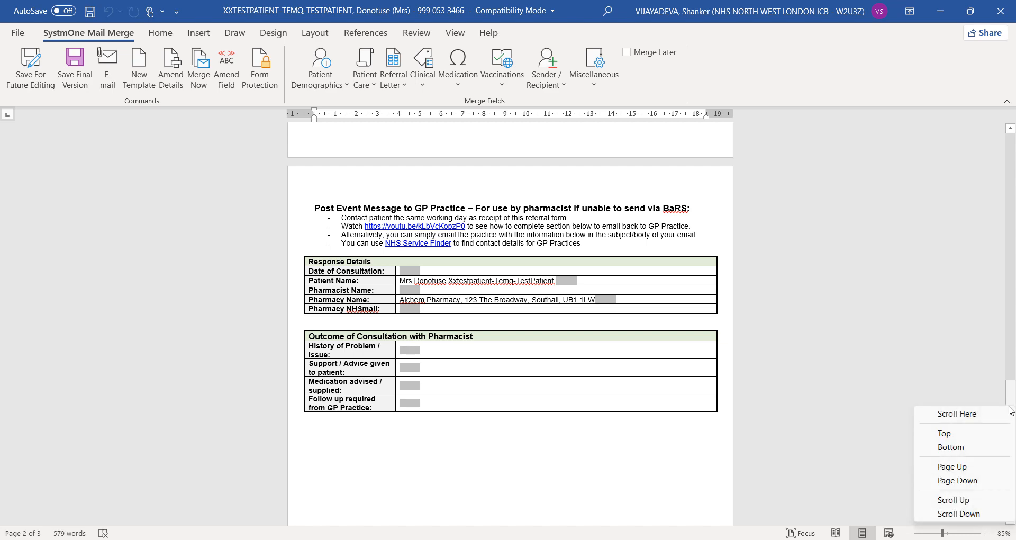
left_click(1012, 389)
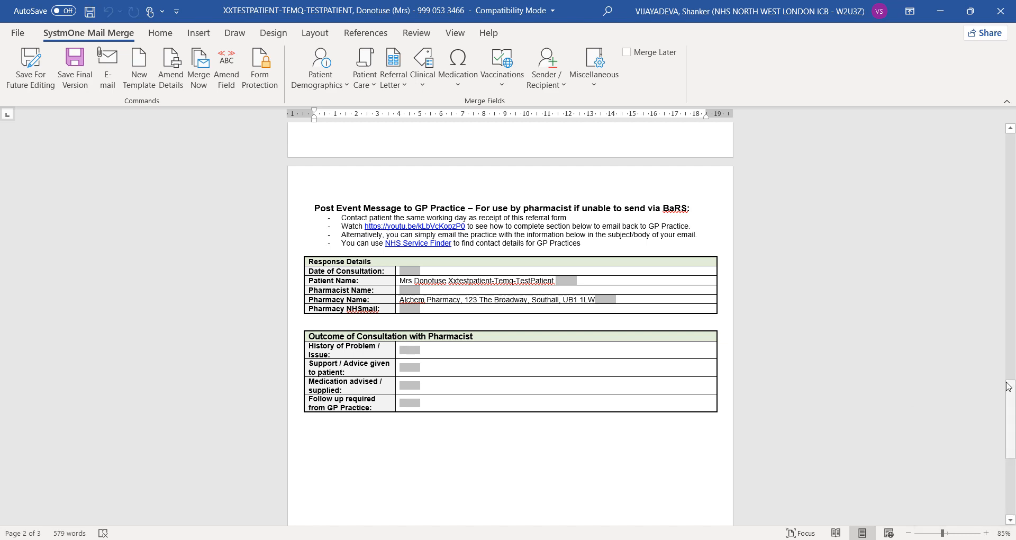
left_click_drag(1011, 420, 1000, 151)
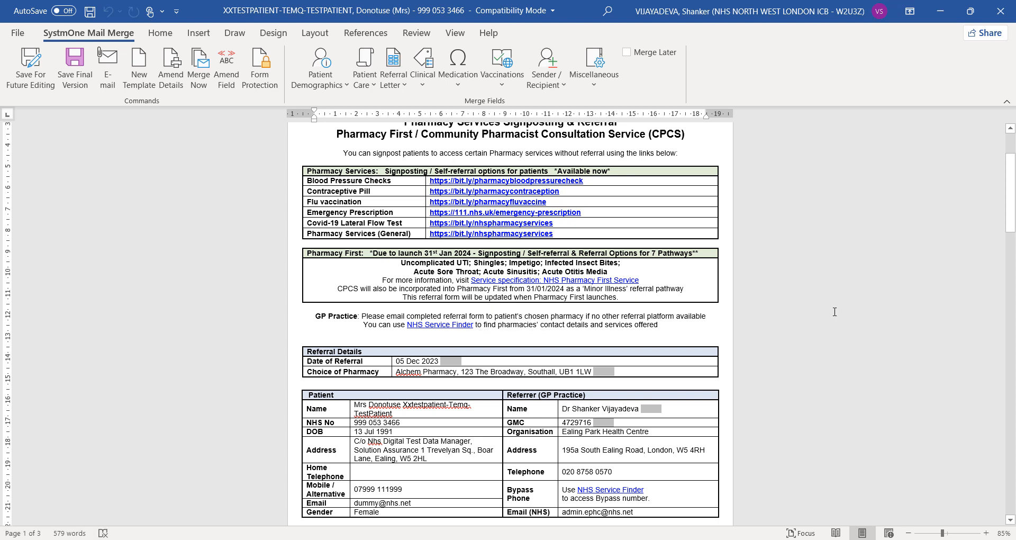
- Save the referral letter as the final version and confirm that it can no longer be edited
left_click_drag(1010, 218, 1010, 135)
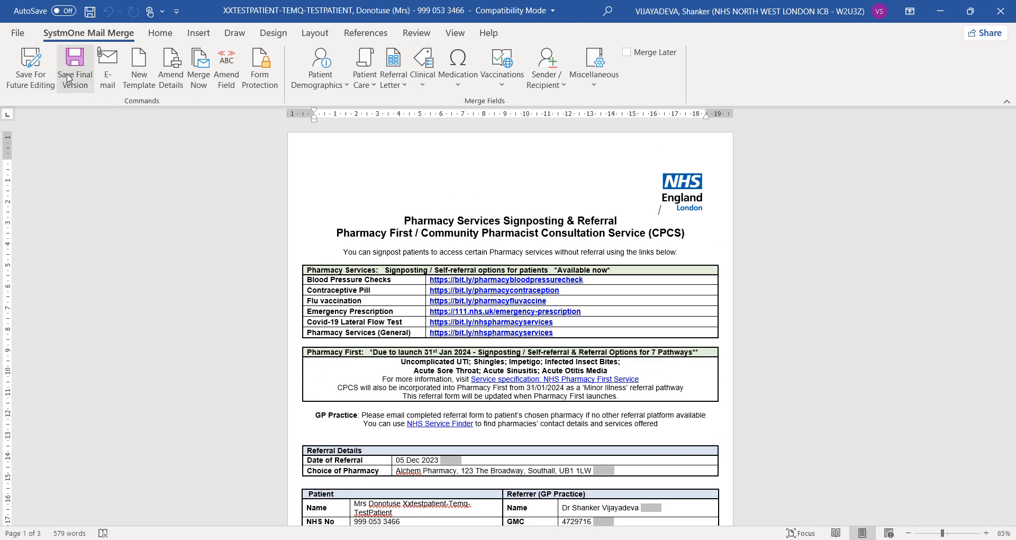
left_click(69, 78)
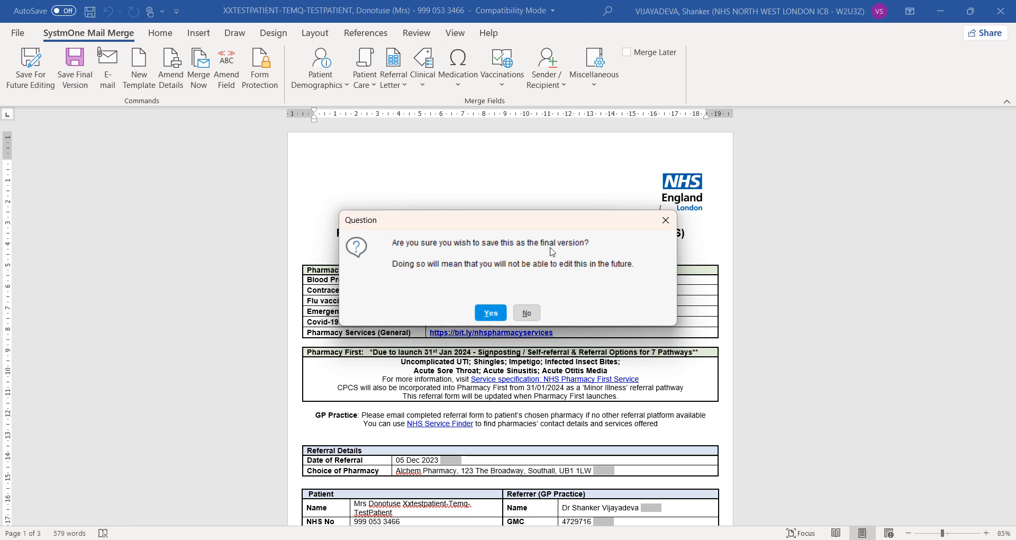
left_click(489, 312)
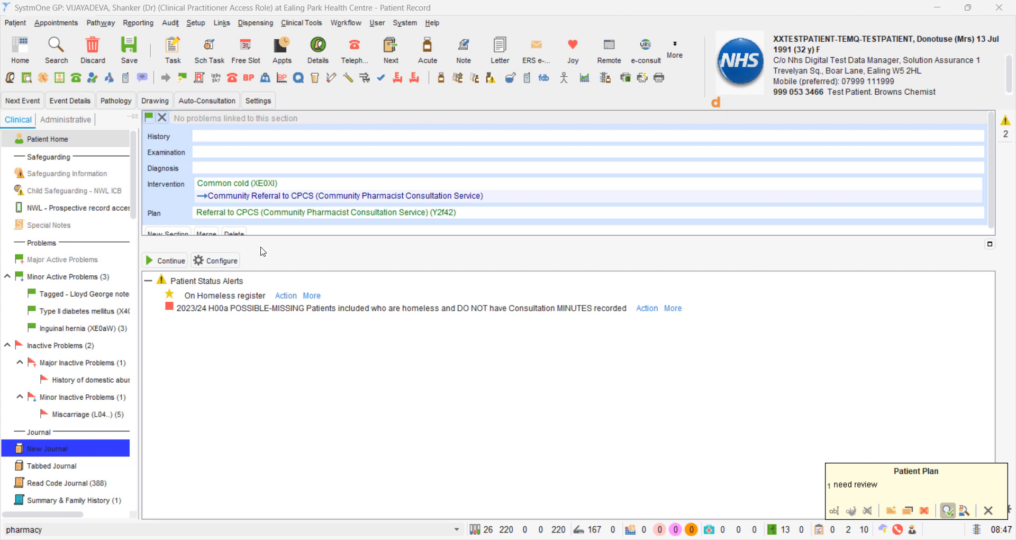
- Send the Community Referral to CPCS letter via NHSmail to the existing contact EALING CPCS : Alchem Pharmacy, found by searching "ealing cpcs"
left_click(343, 201)
right_click(343, 201)
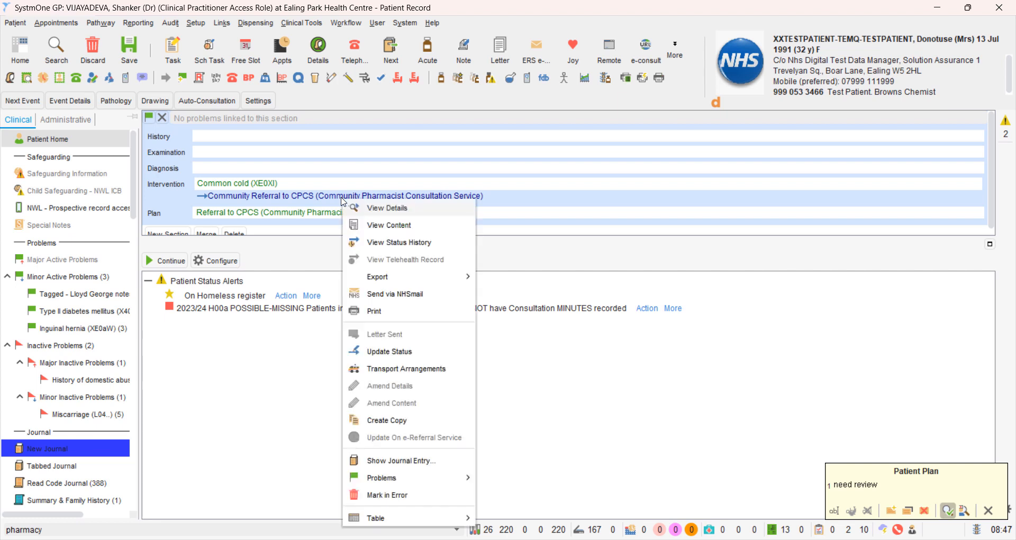
left_click(384, 295)
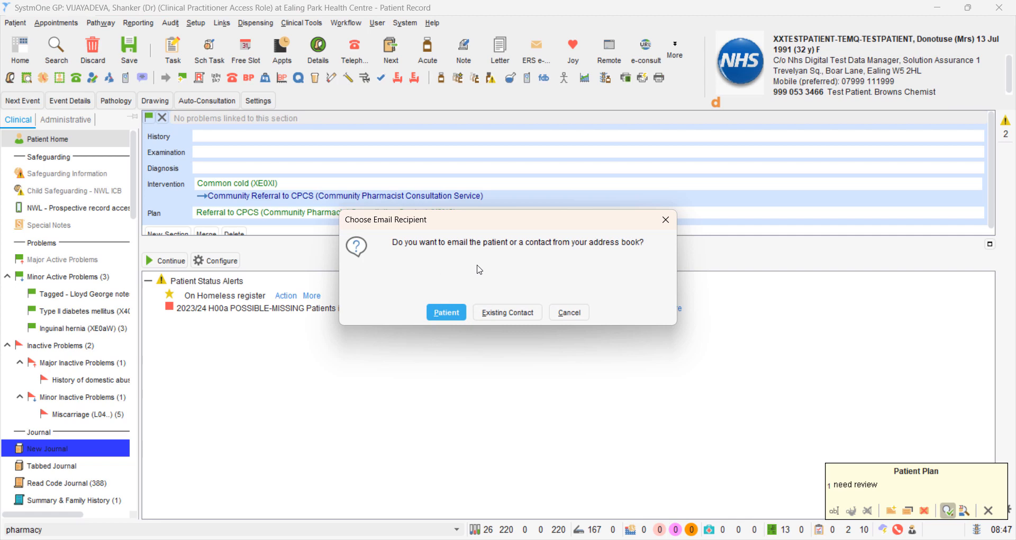
left_click(498, 314)
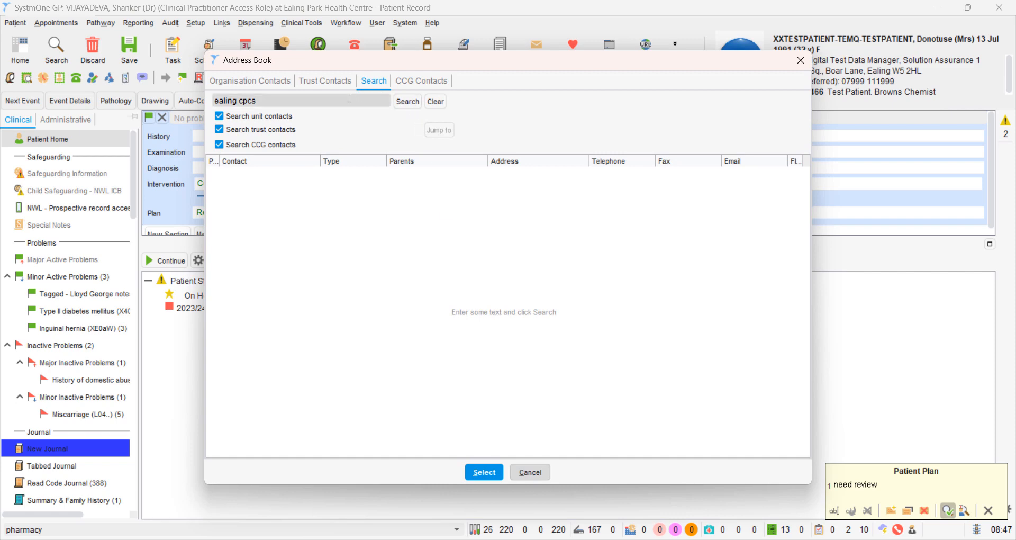
left_click(402, 103)
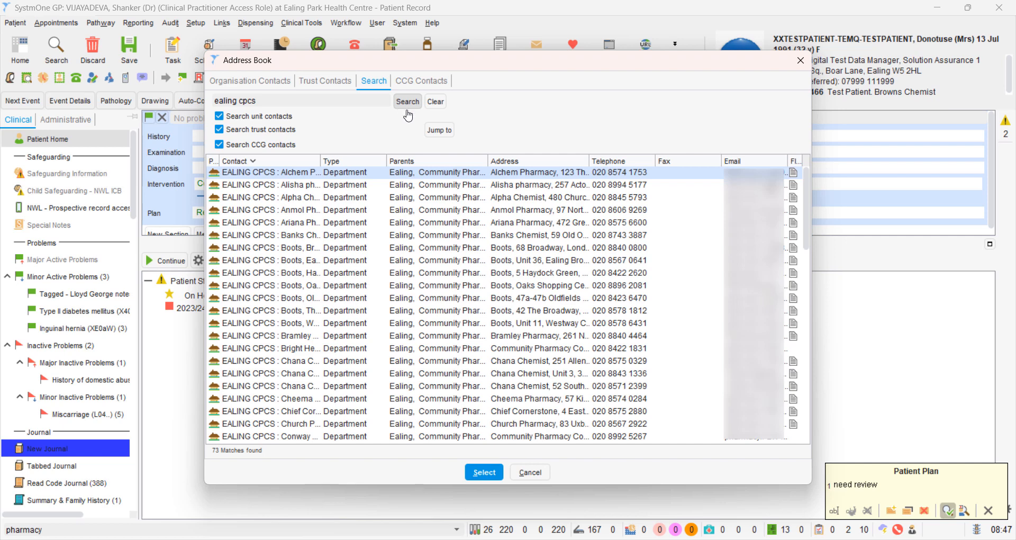
double_click(396, 174)
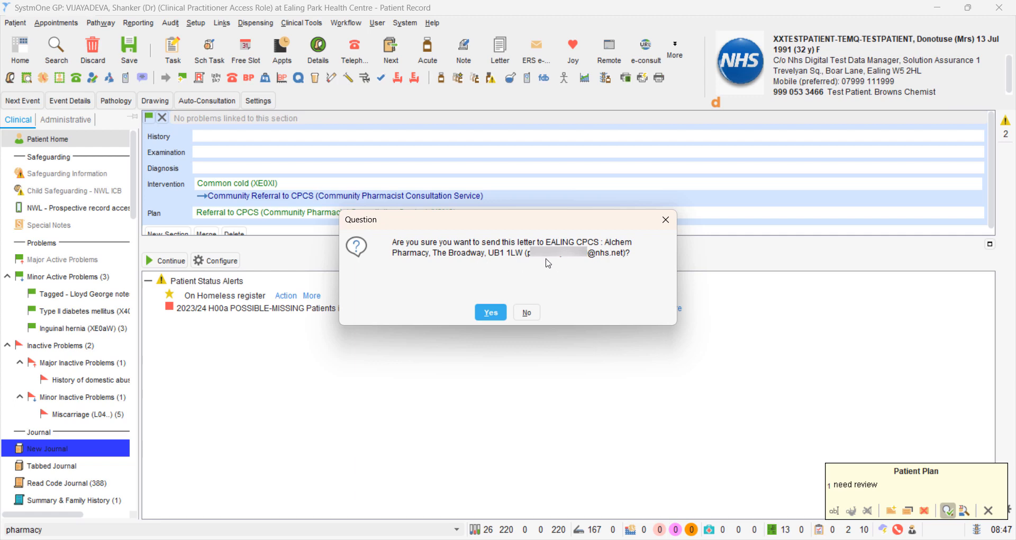
left_click(490, 314)
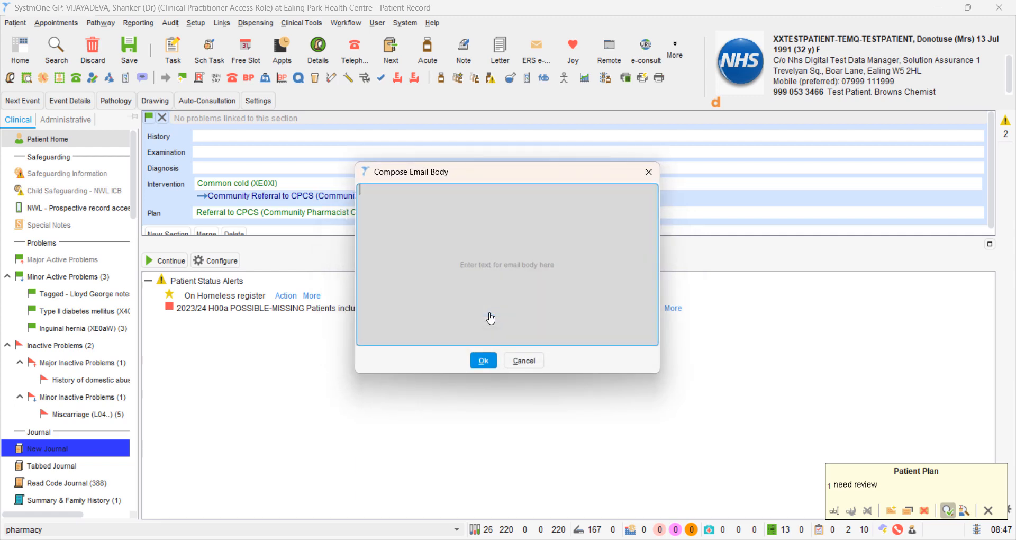
- Enter "CPCS test referral" as the email body, and confirm queuing the letter to send when the record is saved
type("CPCS test")
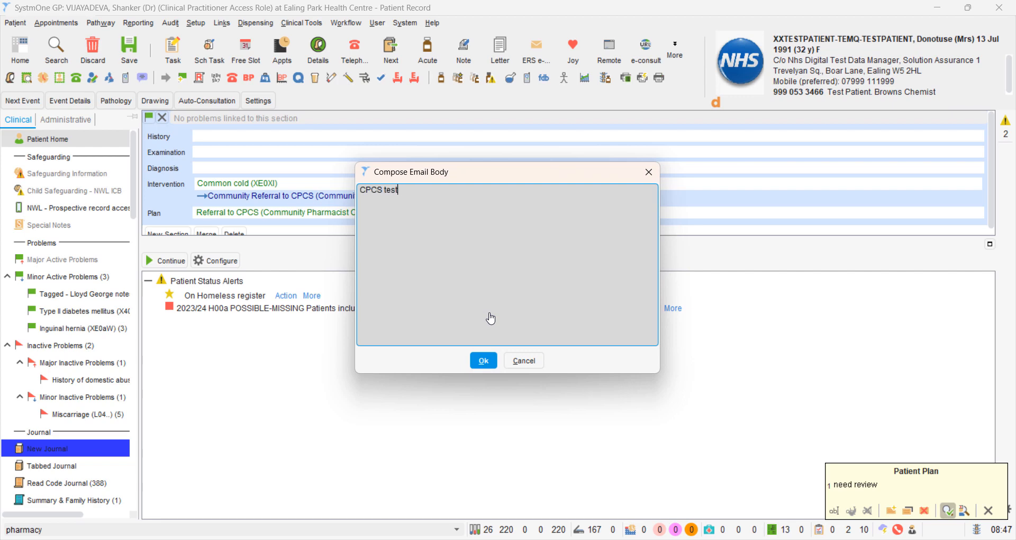
type(" referral")
left_click(484, 359)
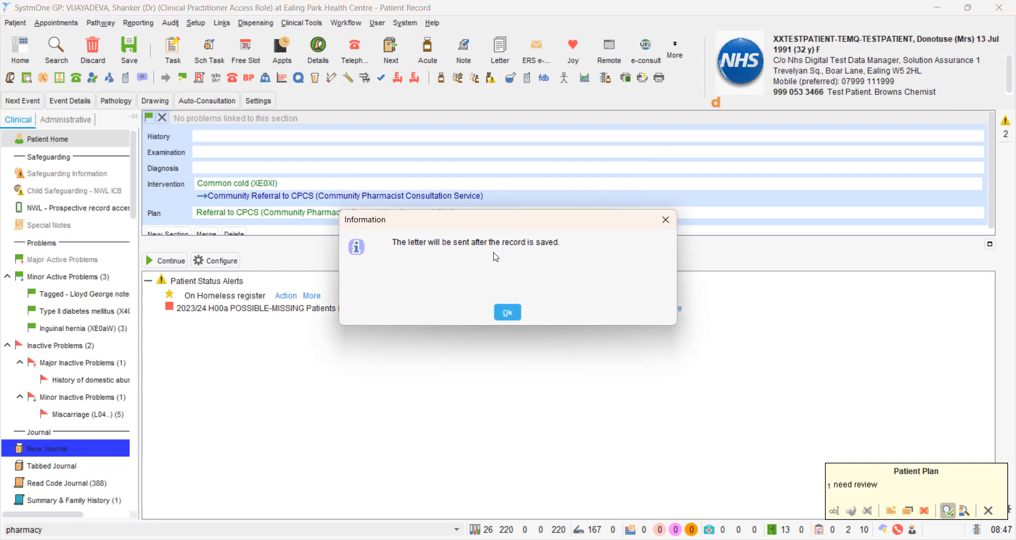
left_click(509, 313)
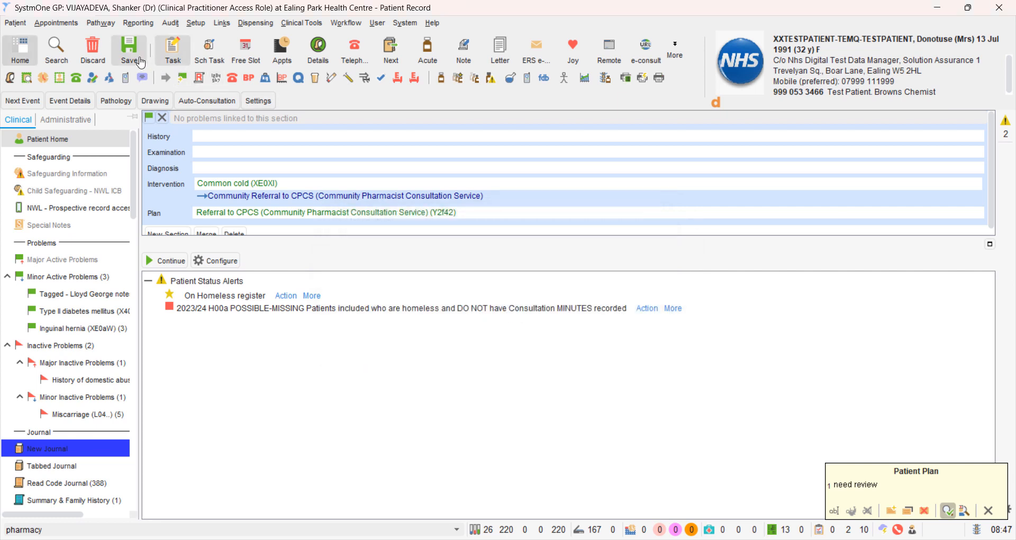